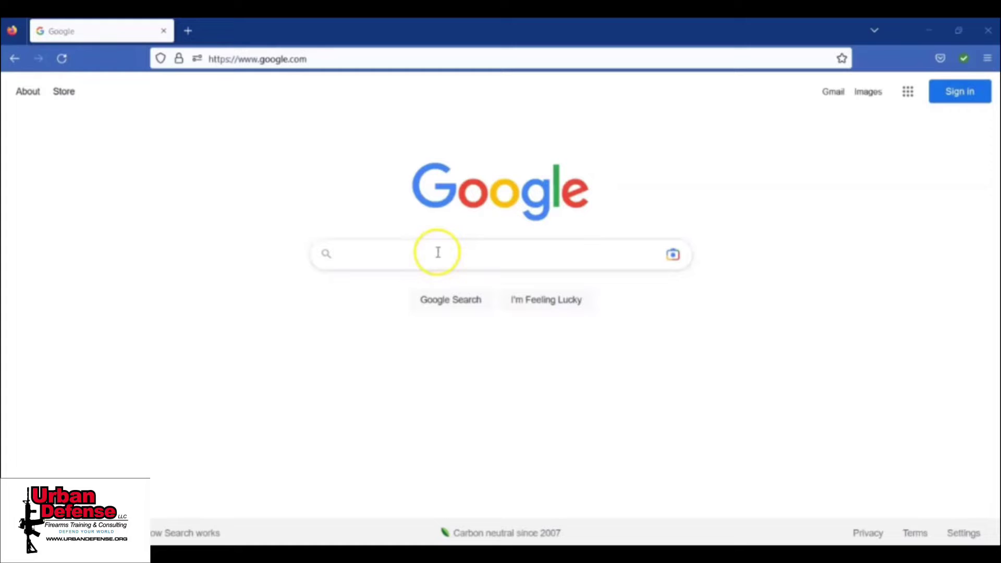
Step: Search Google for 'maryland state police licensing portal' and open the Licensing Portal - Maryland State Police result
click(438, 253)
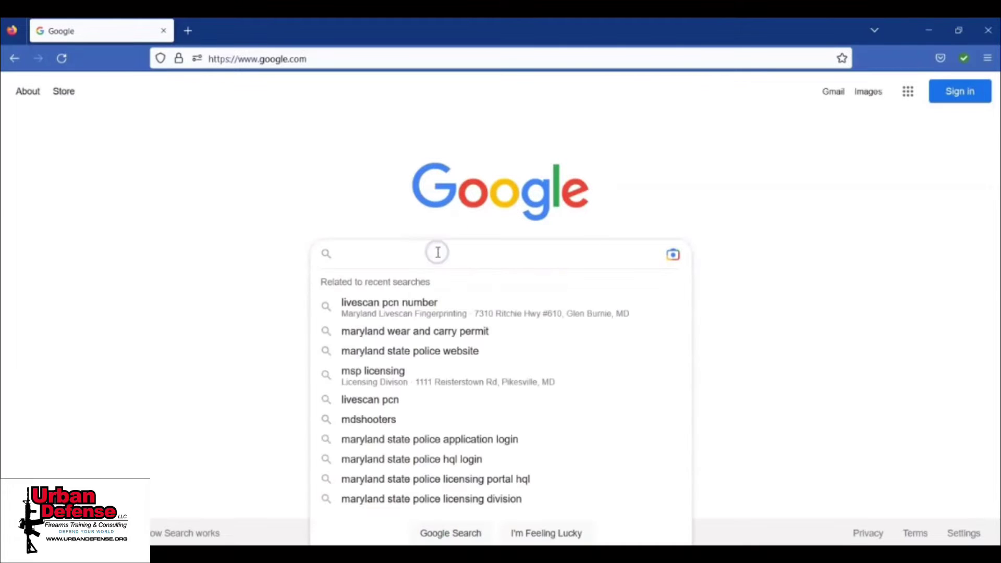
text(marylan)
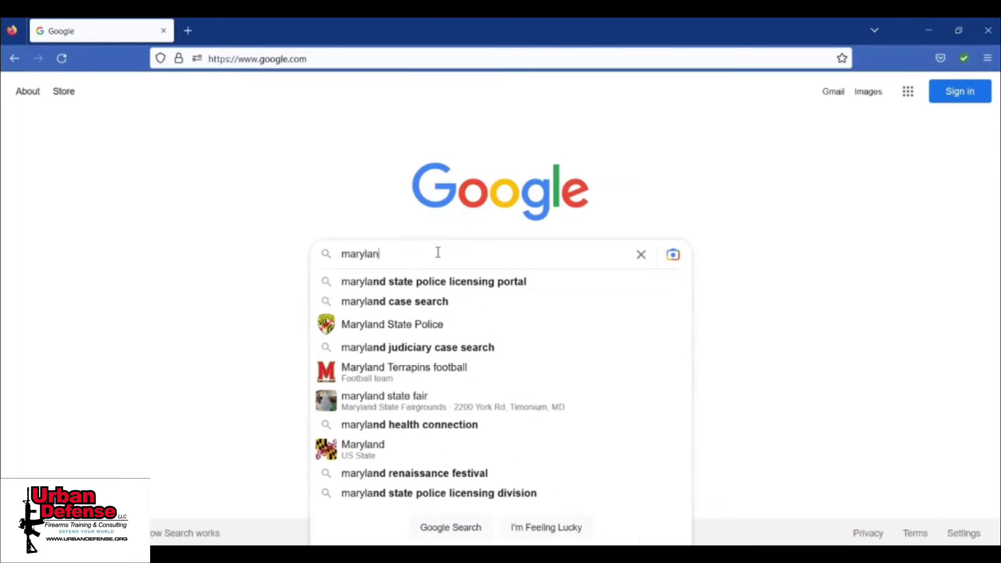
text(d state)
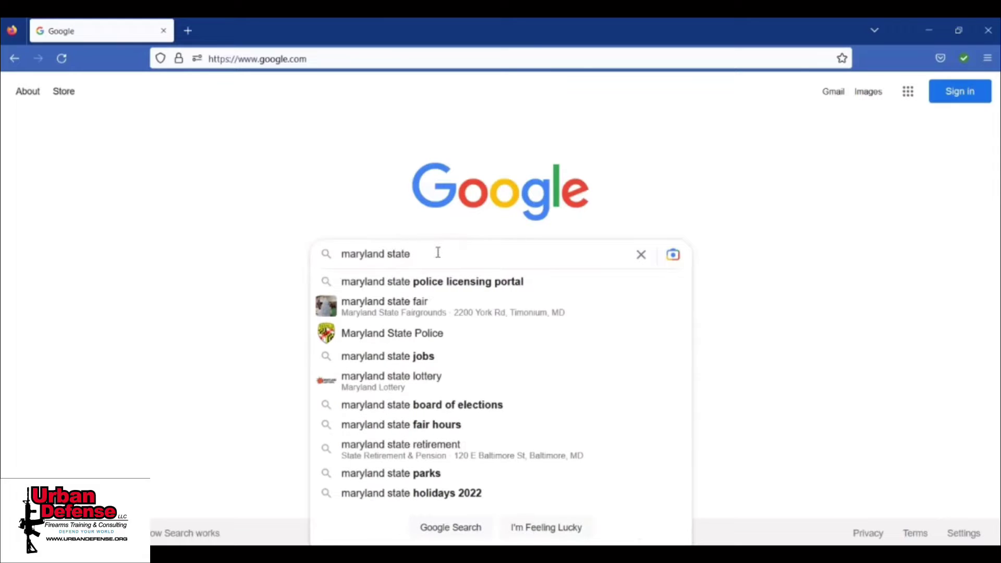
key(Down)
key(Return)
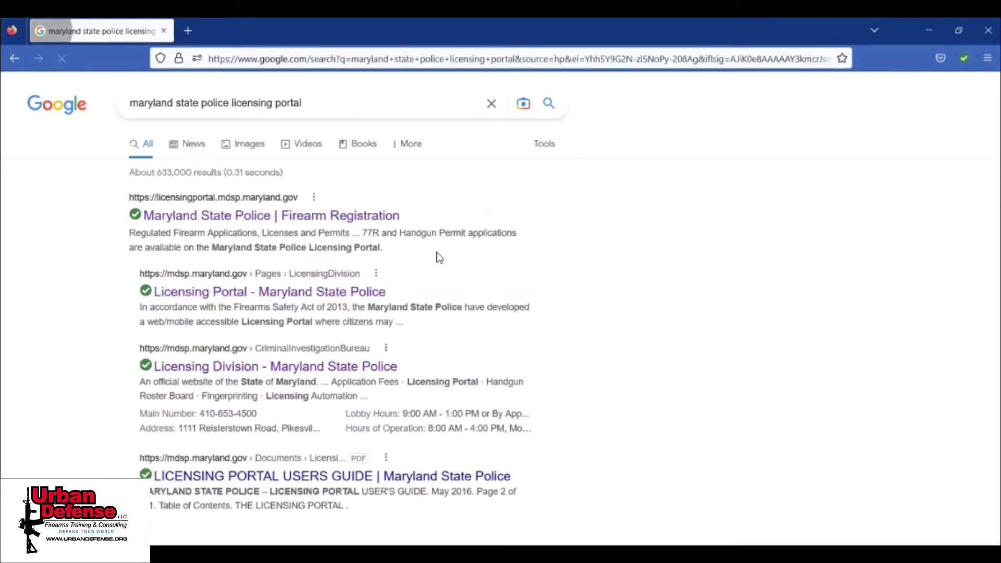
click(330, 290)
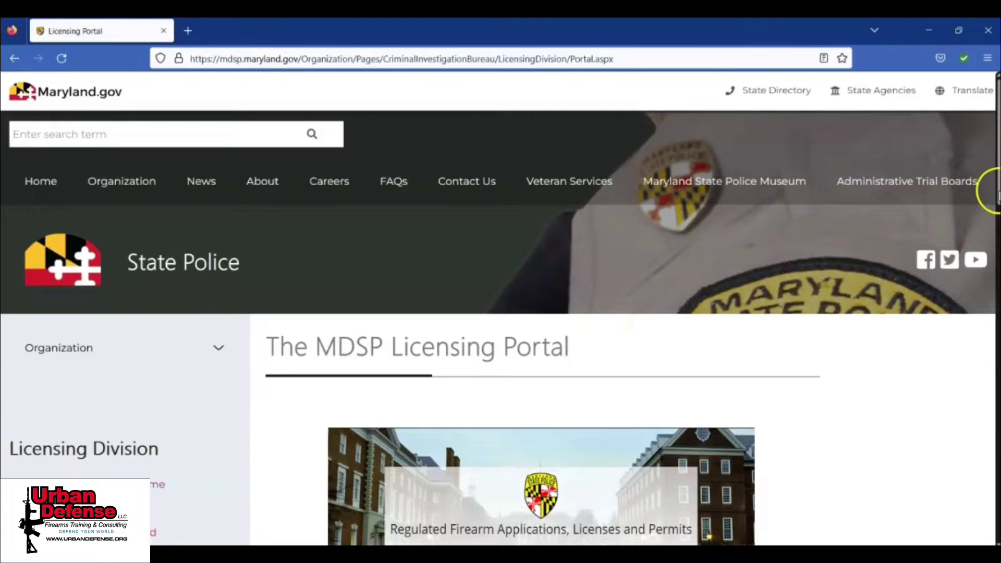
Step: Go from the Licensing Portal page to the account log-in page
scroll(991, 198, down, 5)
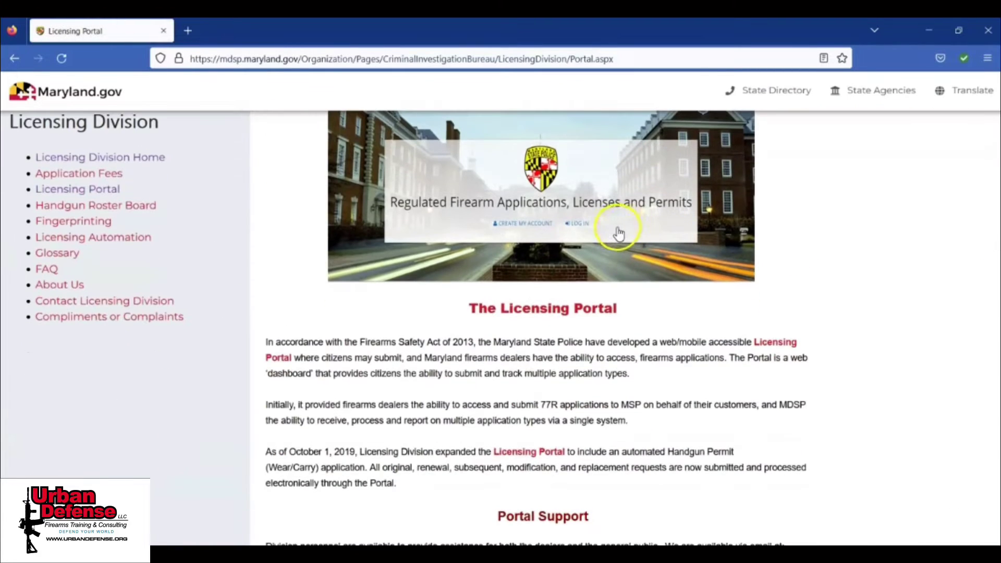
click(575, 226)
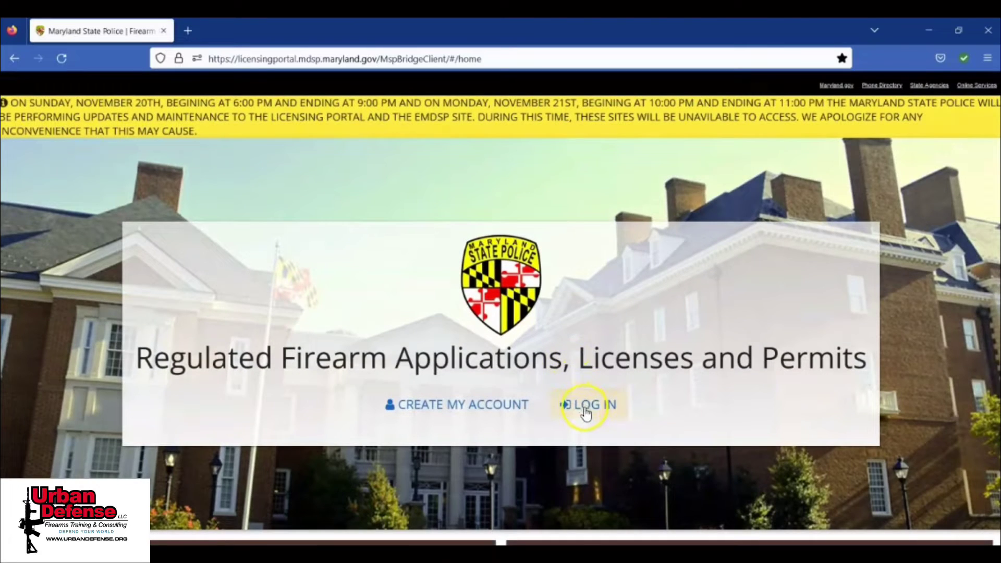
click(586, 409)
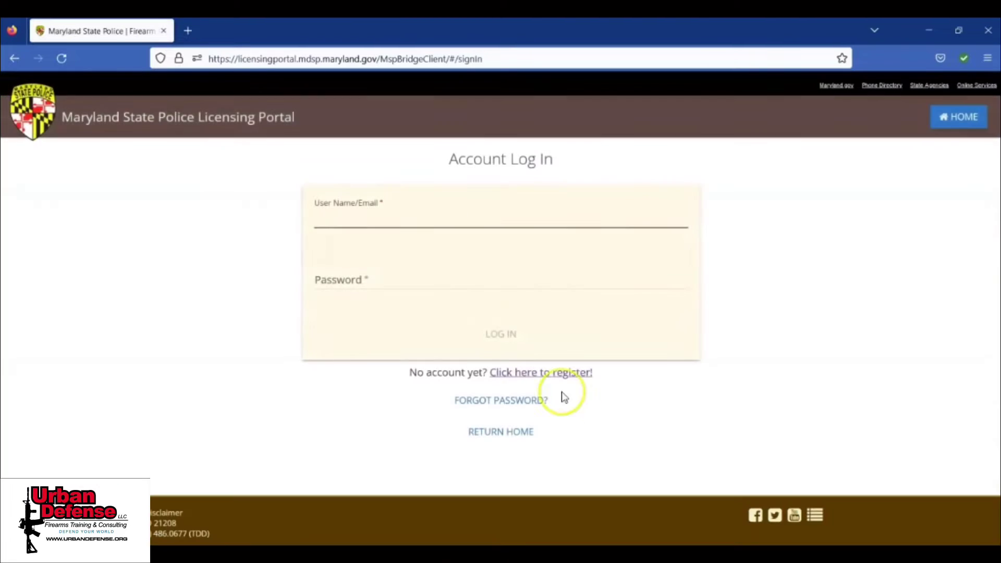
Step: Sign in with the account e-mail and password, decline saving the login, and start an HQL application
click(451, 219)
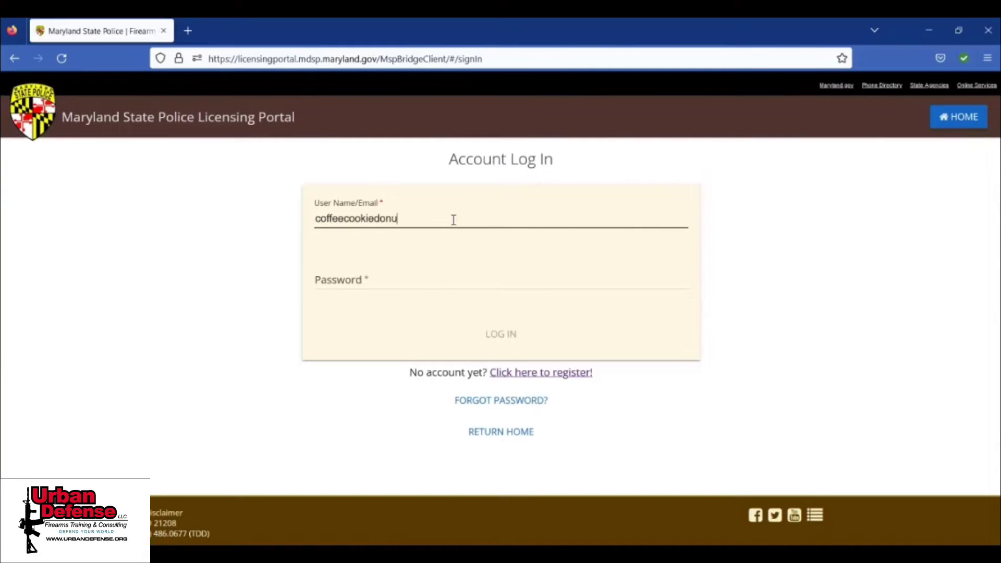
key(Tab)
text(*********)
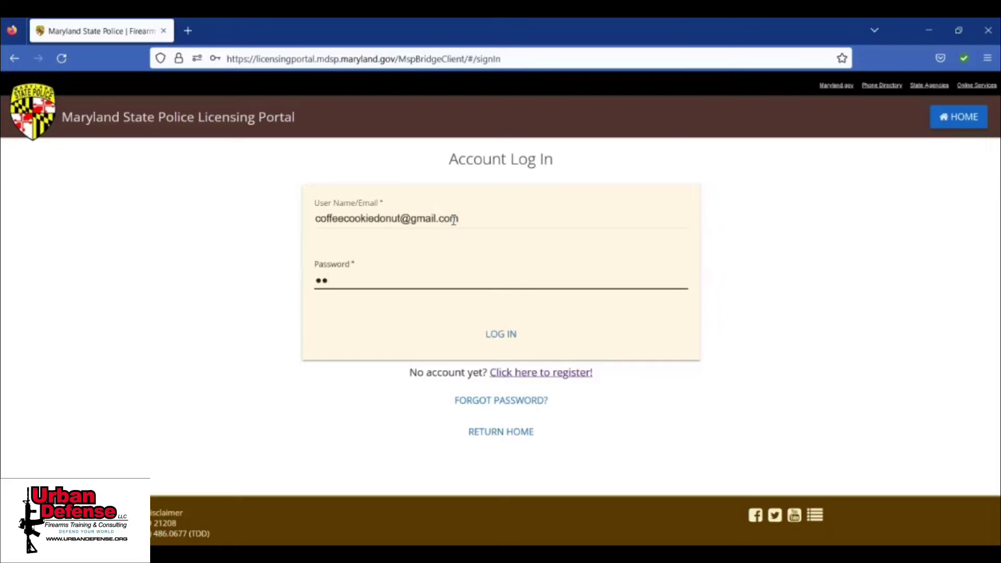
text(****)
click(497, 335)
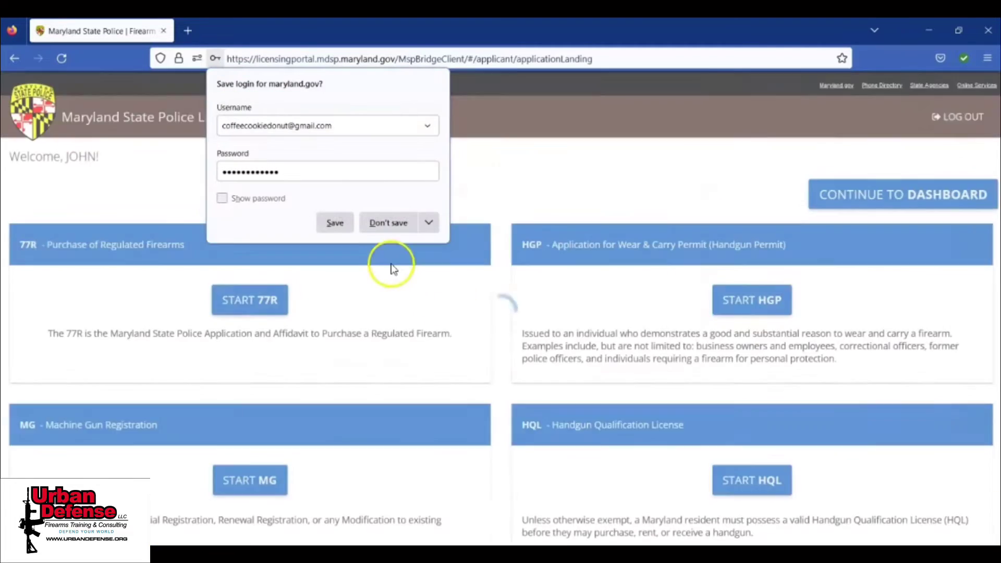
click(391, 222)
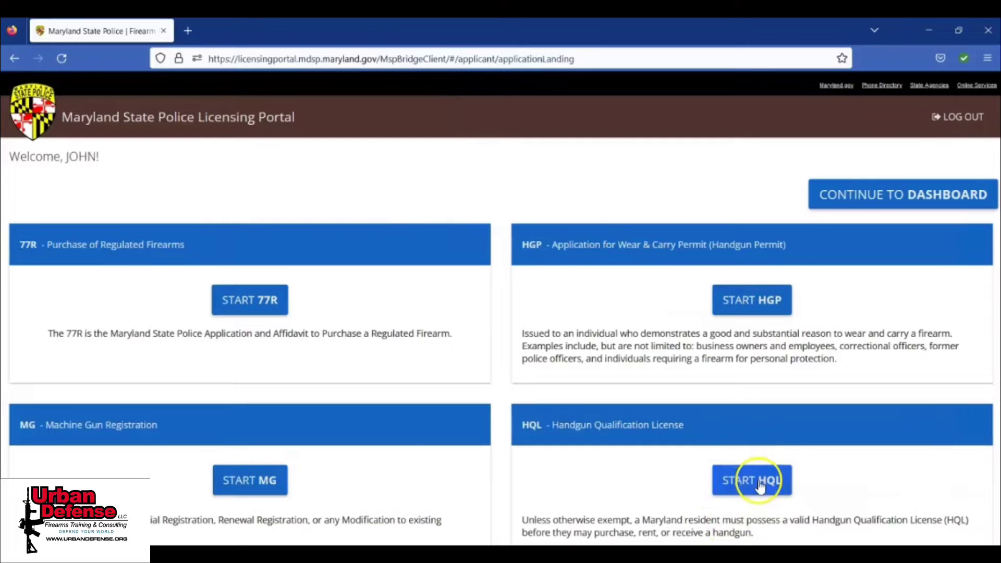
click(756, 477)
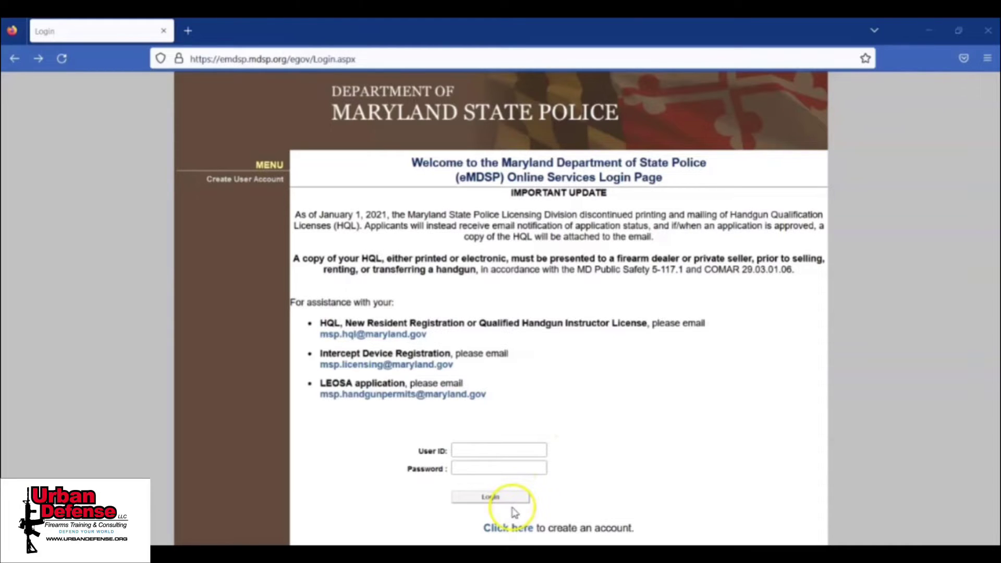
Step: Begin creating a new eMDSP account and fill in the date of birth from the saved suggestion
click(508, 528)
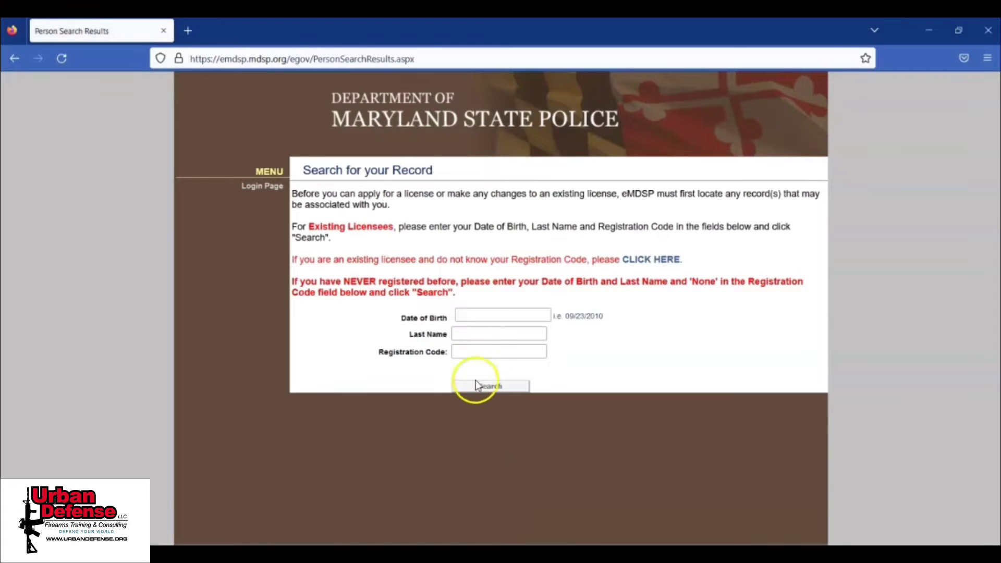
click(491, 315)
text(0)
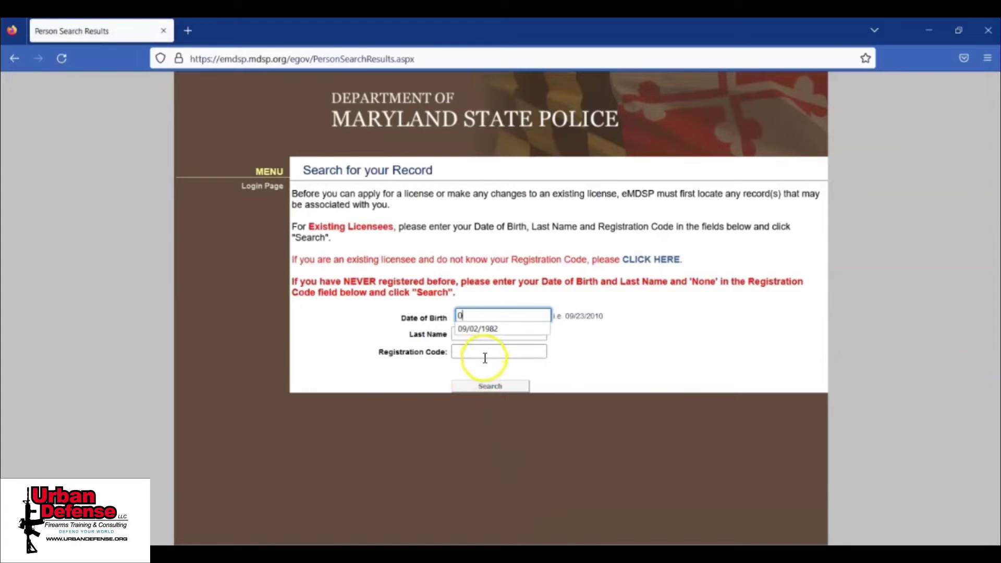
text(9)
key(Down)
key(Tab)
key(Down)
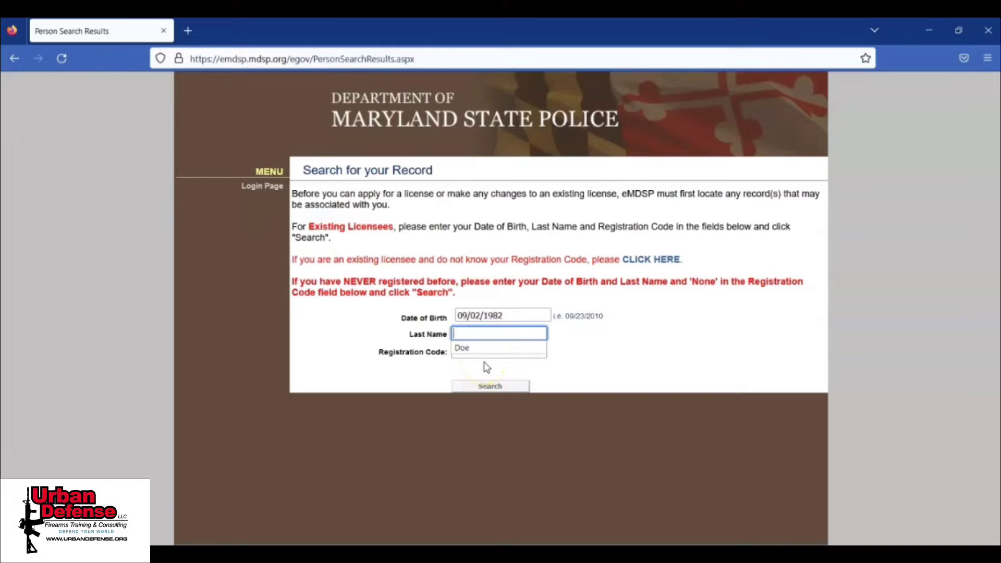
key(Tab)
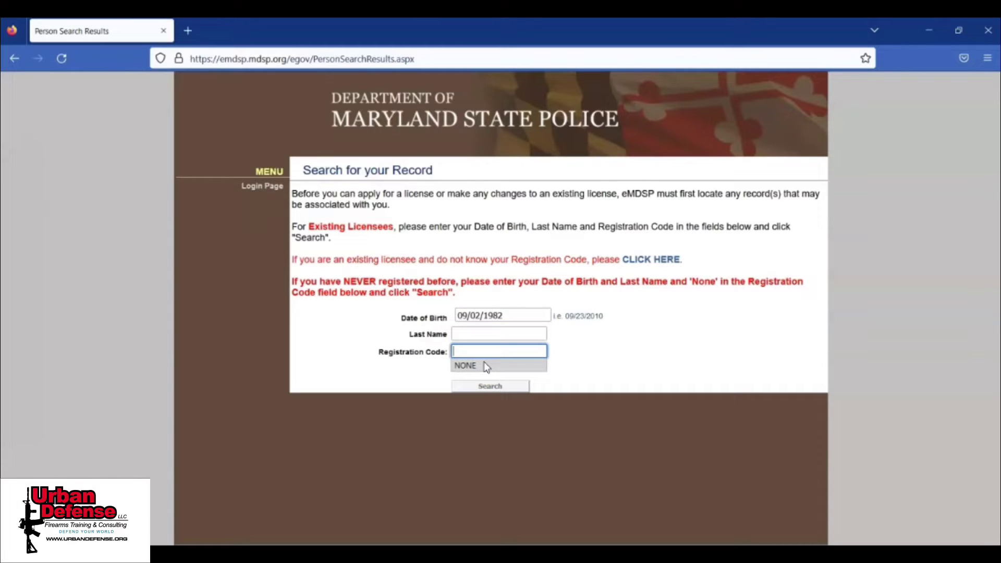
Step: Enter registration code NONE and the last name, then search for an existing record
click(494, 361)
click(502, 315)
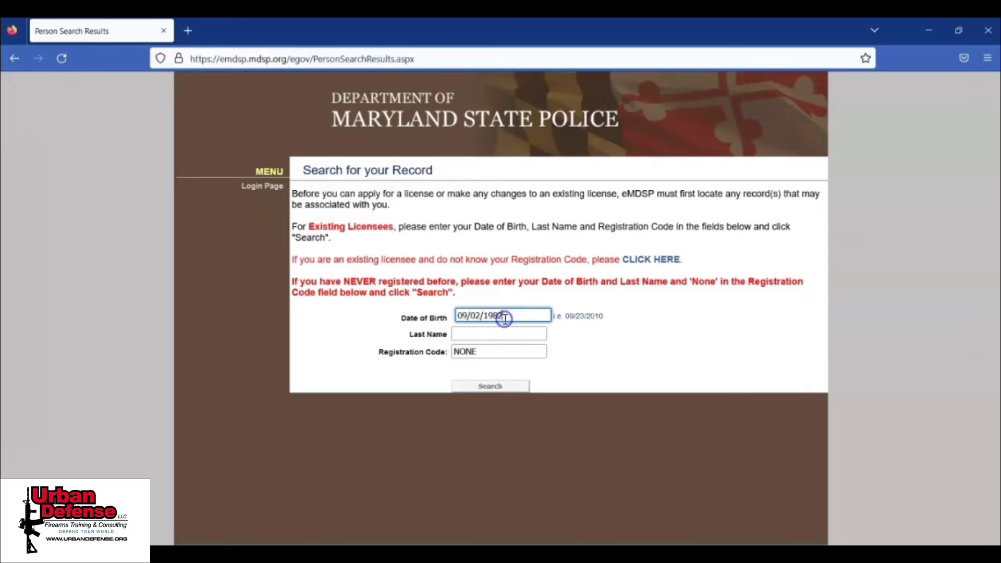
click(497, 332)
text(D)
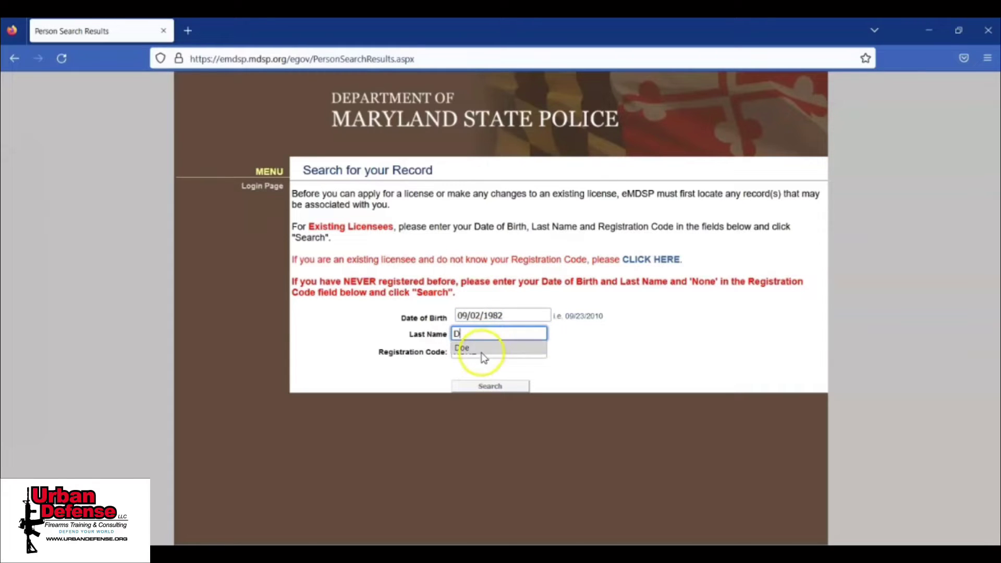
click(485, 353)
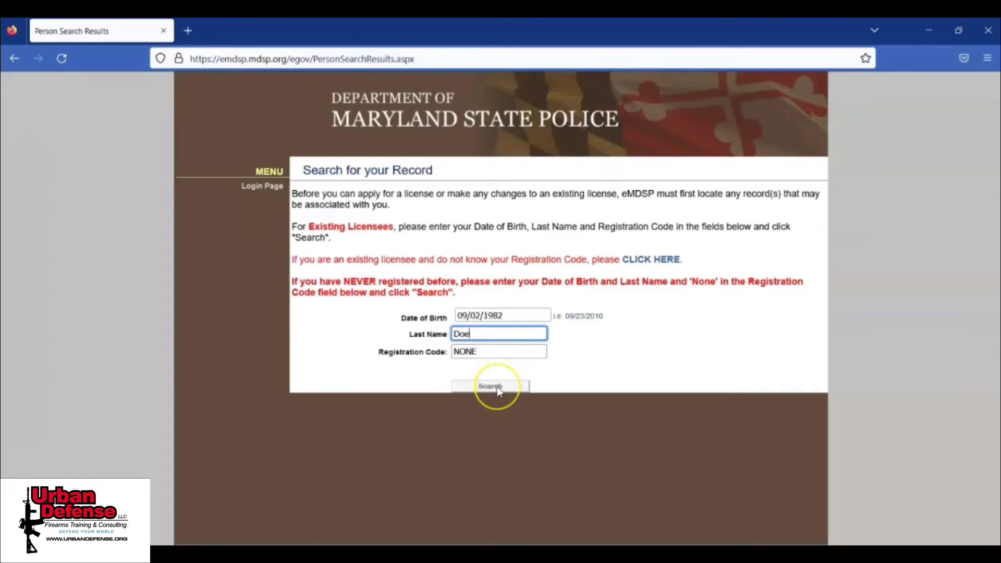
click(498, 389)
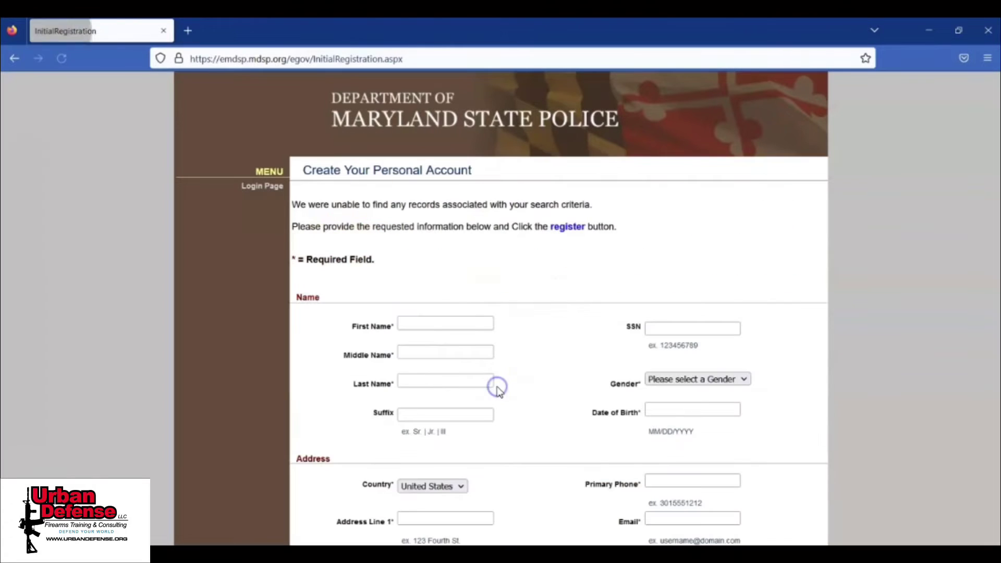
Step: Enter the applicant's first, middle and last name, suffix, SSN and date of birth
click(451, 323)
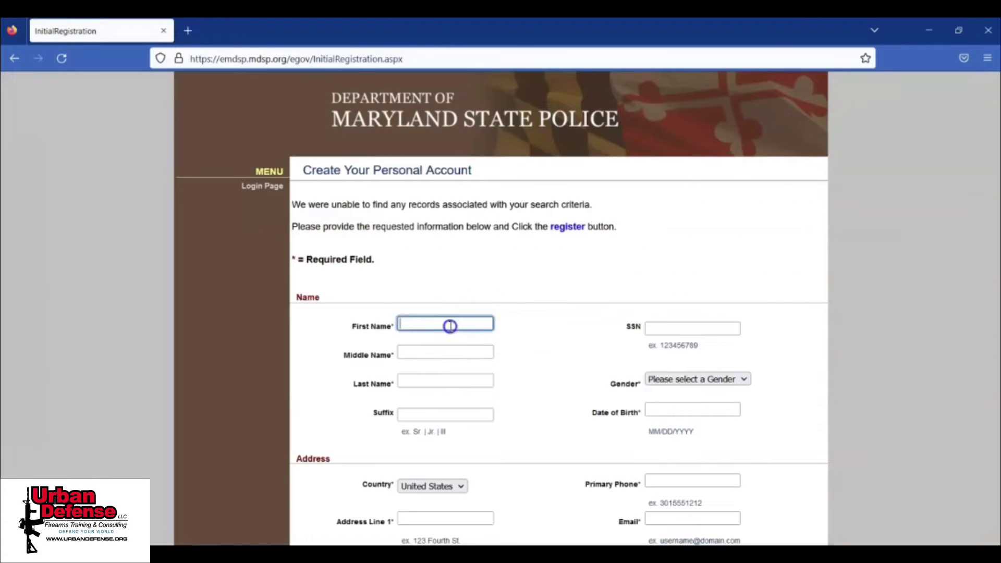
text(John)
key(Tab)
text(Will)
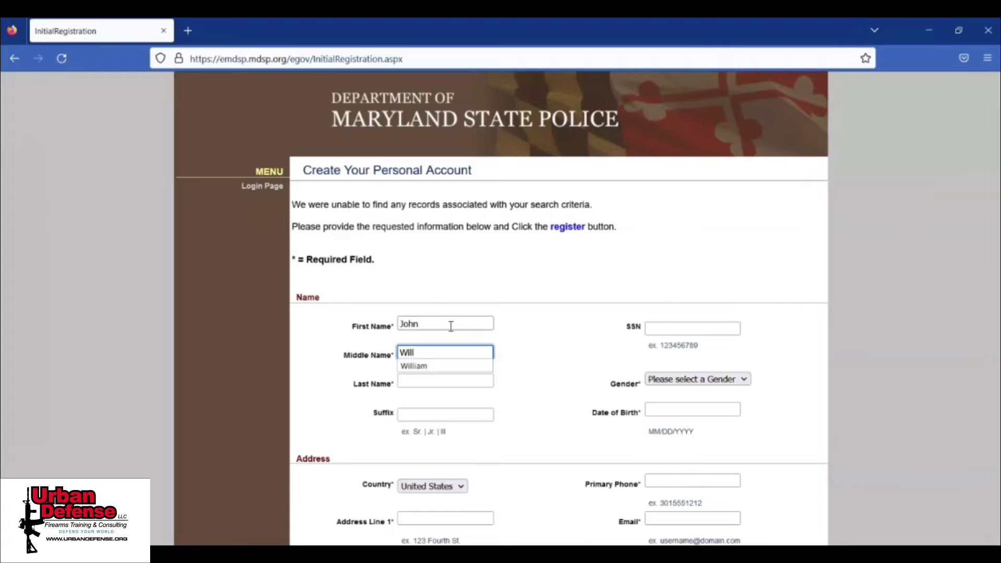
text(iam)
key(Tab)
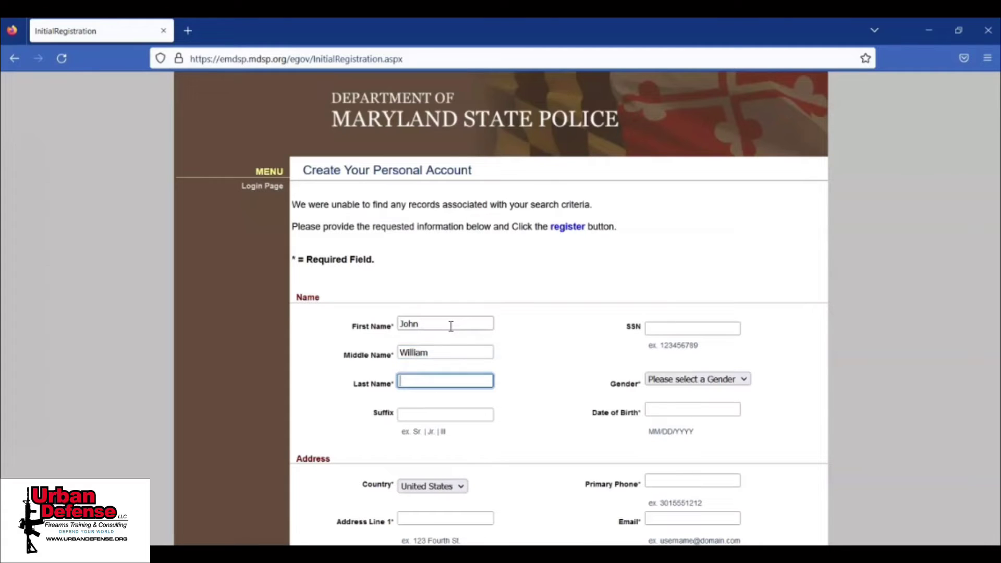
text(Doe)
key(Tab)
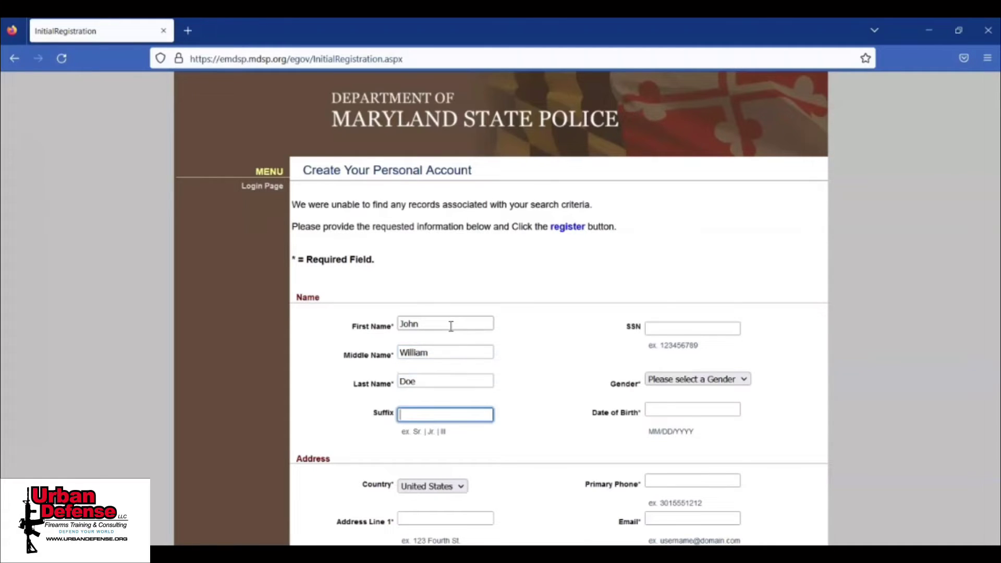
text(Jr)
key(Tab)
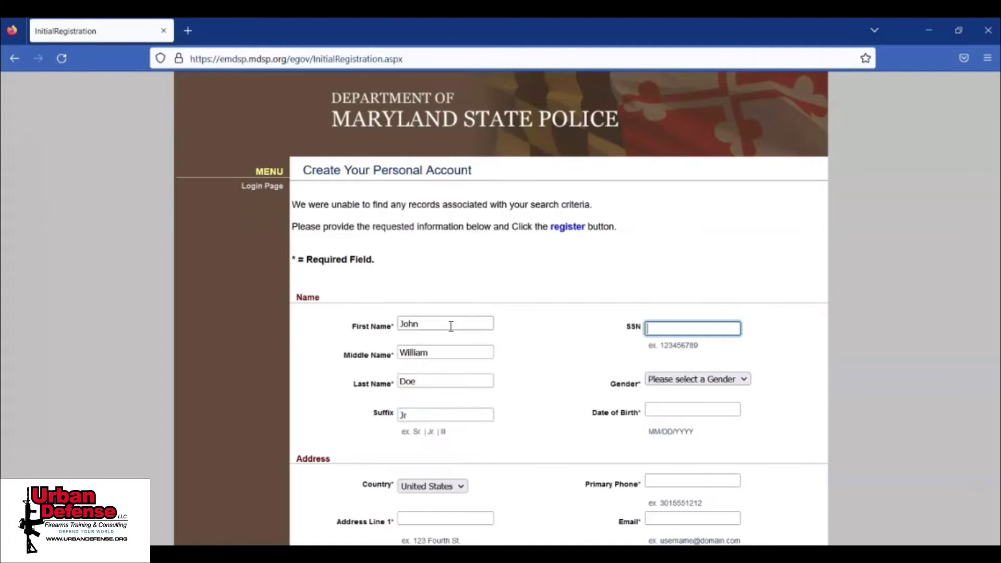
text(123456789)
key(Tab)
text(09/02/1982)
key(Tab)
Step: Set gender to Male and fill in the street address, city and e-mail address
click(723, 381)
click(700, 427)
drag(997, 211, 998, 372)
click(454, 218)
text(98)
key(BackSpace)
key(BackSpace)
key(Tab)
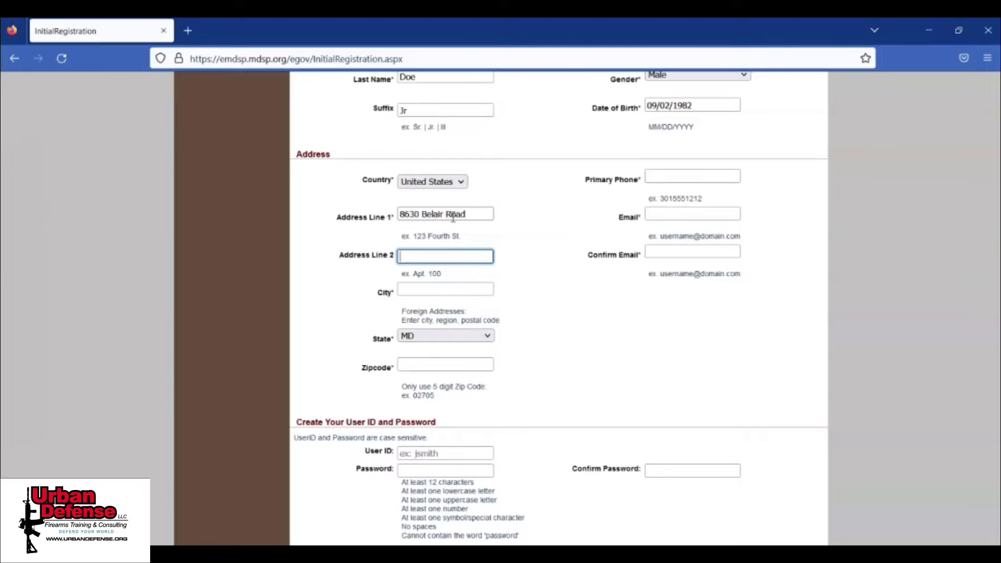
key(Tab)
text(baltimore)
key(Tab)
key(Tab)
key(Tab)
key(Tab)
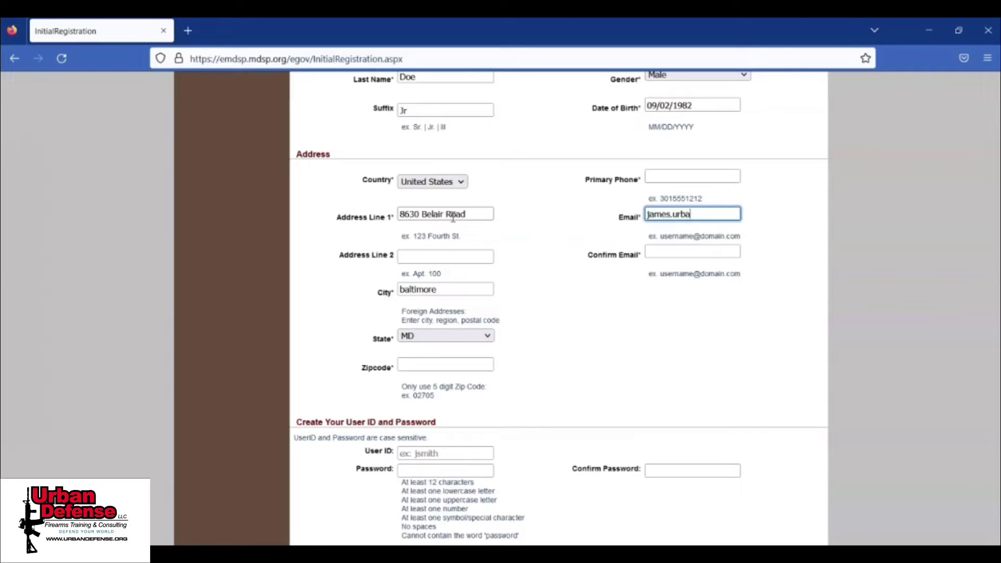
Step: Confirm the e-mail and enter a user ID with a matching password and confirmation
scroll(693, 219, down, 1)
click(694, 215)
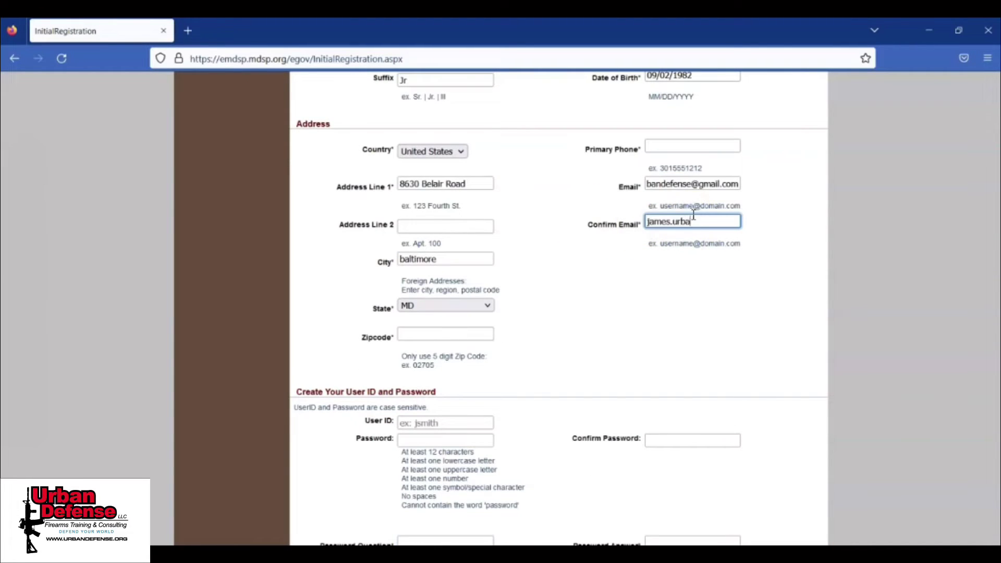
key(Tab)
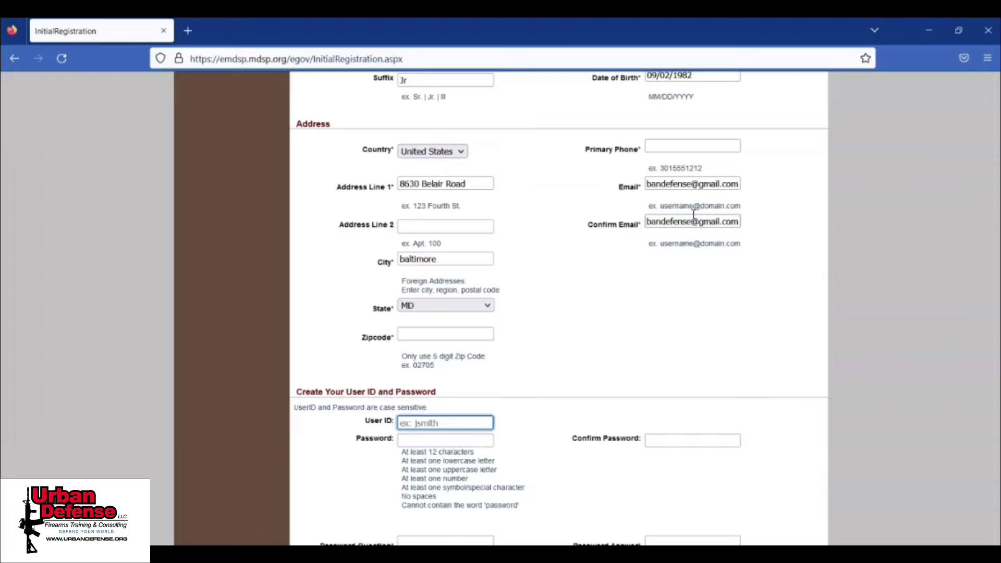
key(Tab)
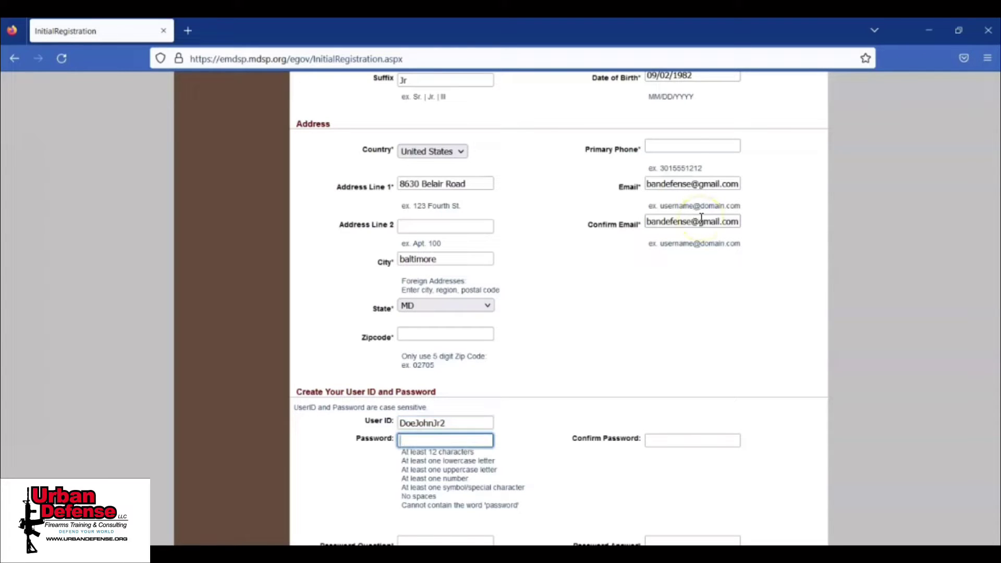
key(Tab)
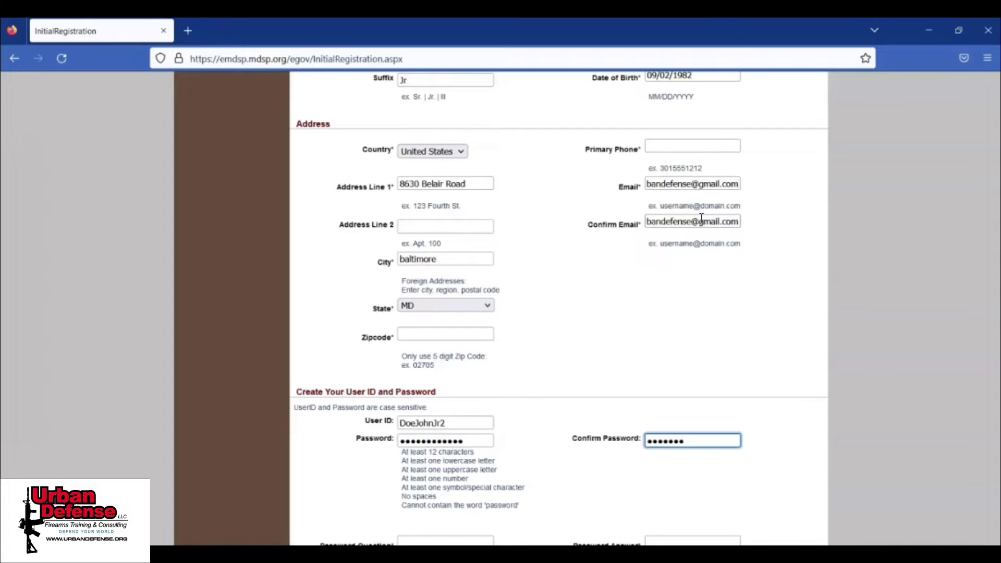
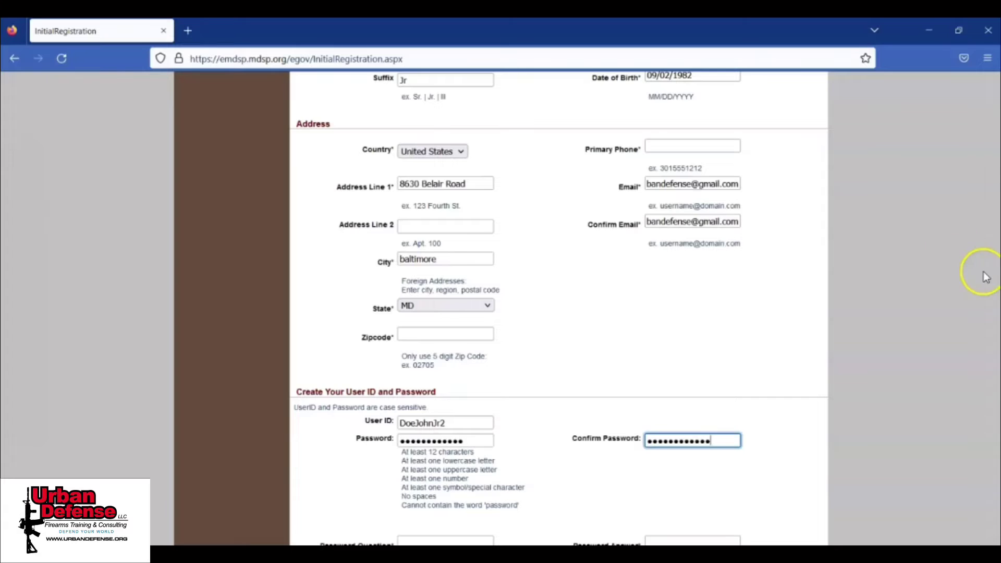
Step: Fill in the password security question and its answer, then attempt to register
scroll(500, 479, down, 2)
click(485, 446)
text(what)
key(Tab)
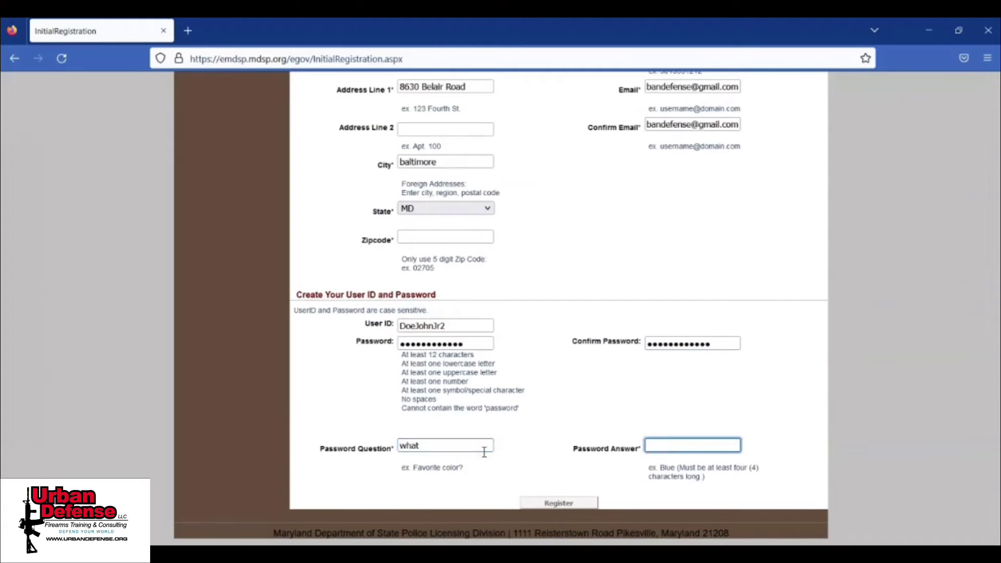
click(544, 504)
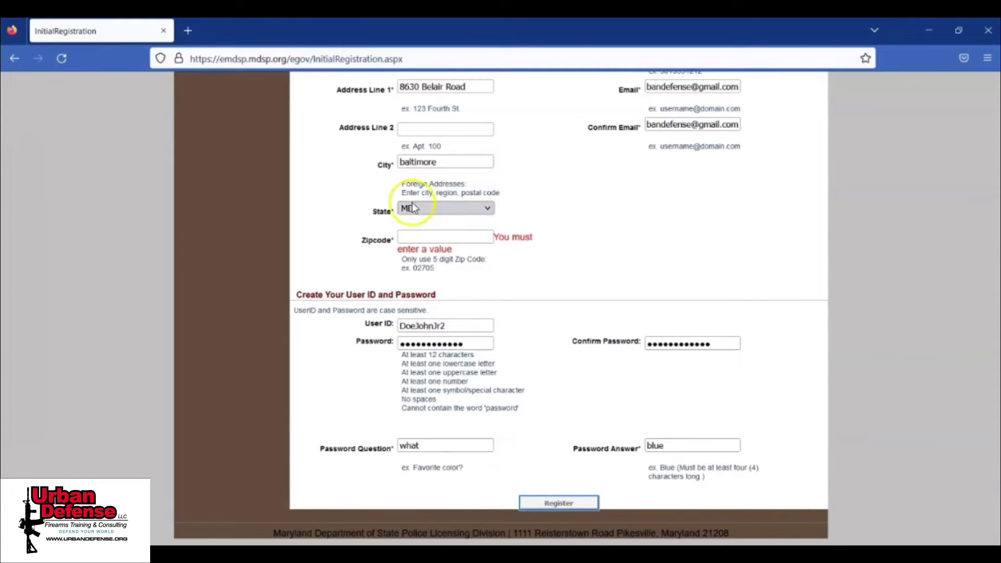
Step: Add the missing zip code and resubmit the registration
click(425, 237)
text(21236)
key(Tab)
scroll(425, 241, down, 1)
click(544, 503)
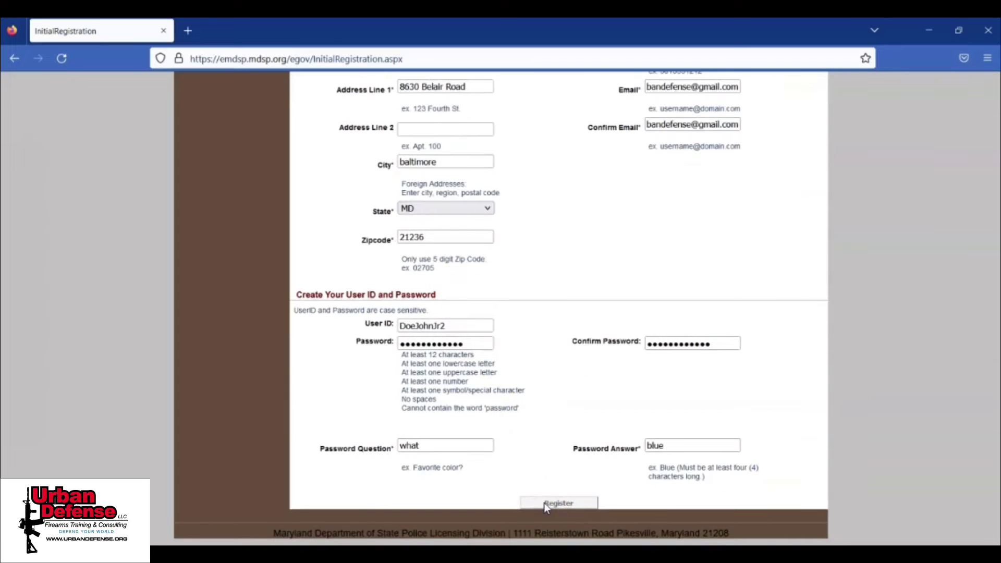
click(559, 503)
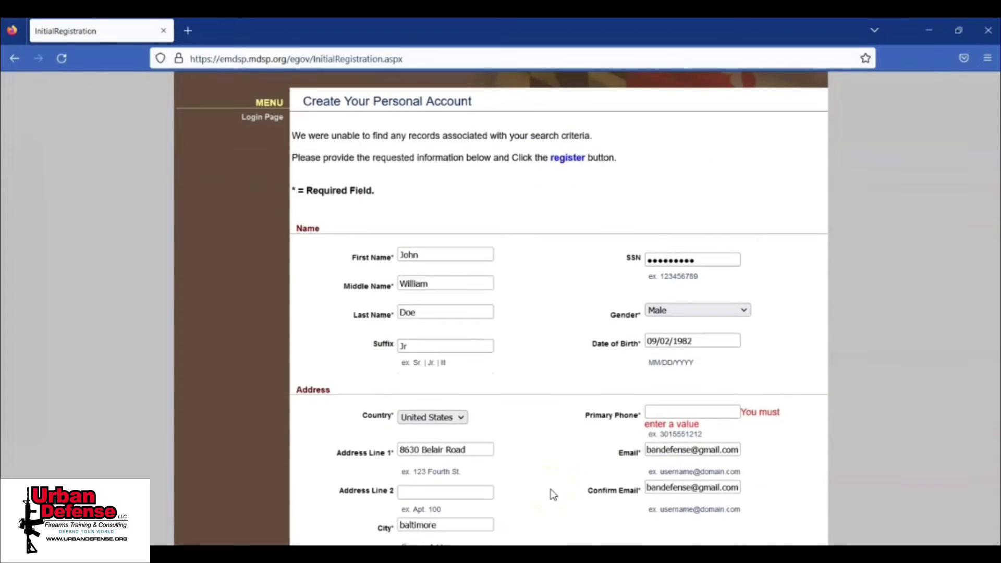
scroll(553, 494, down, 3)
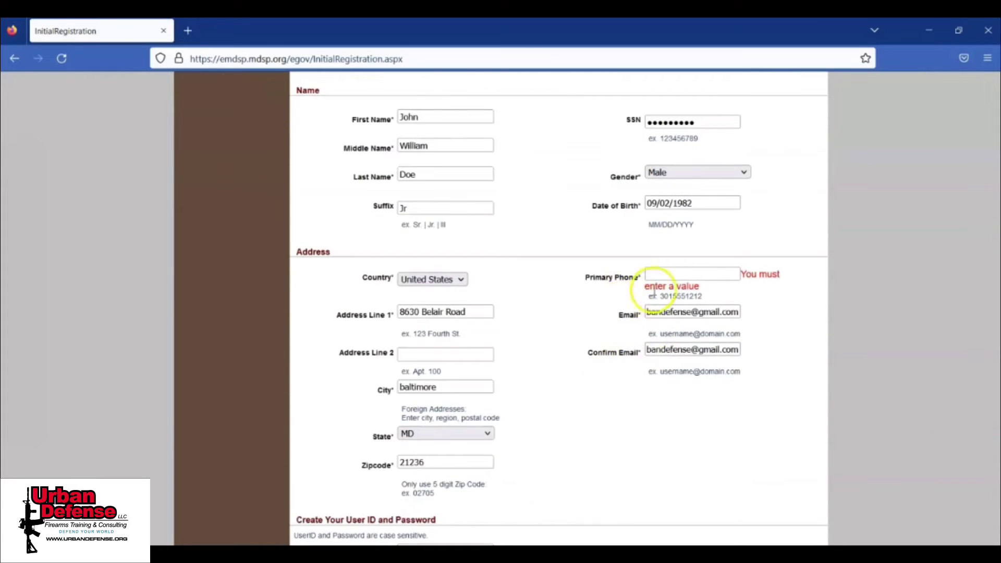
Step: Fill in the missing primary phone number from the saved suggestion and submit the registration
click(658, 275)
text(411)
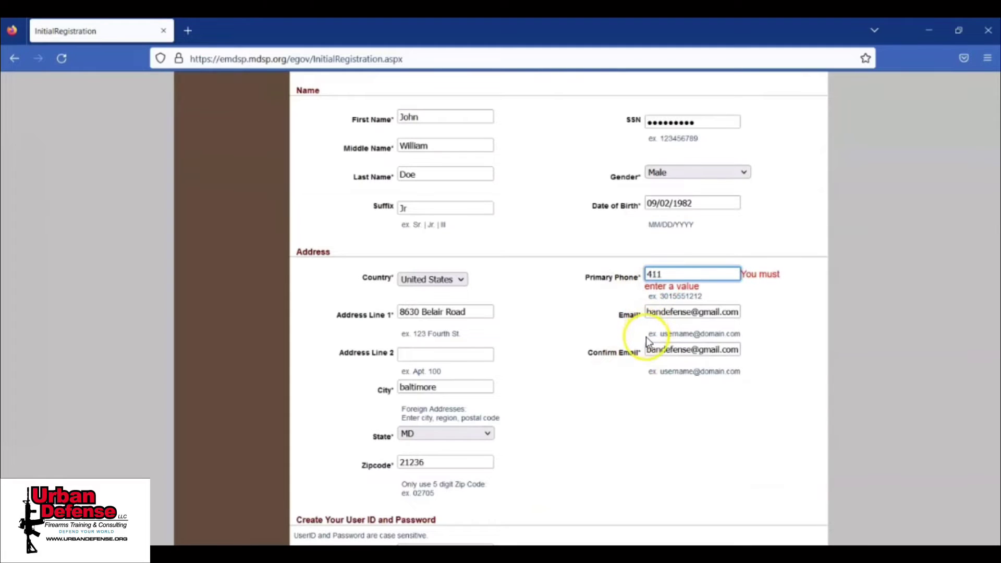
key(BackSpace)
key(Down)
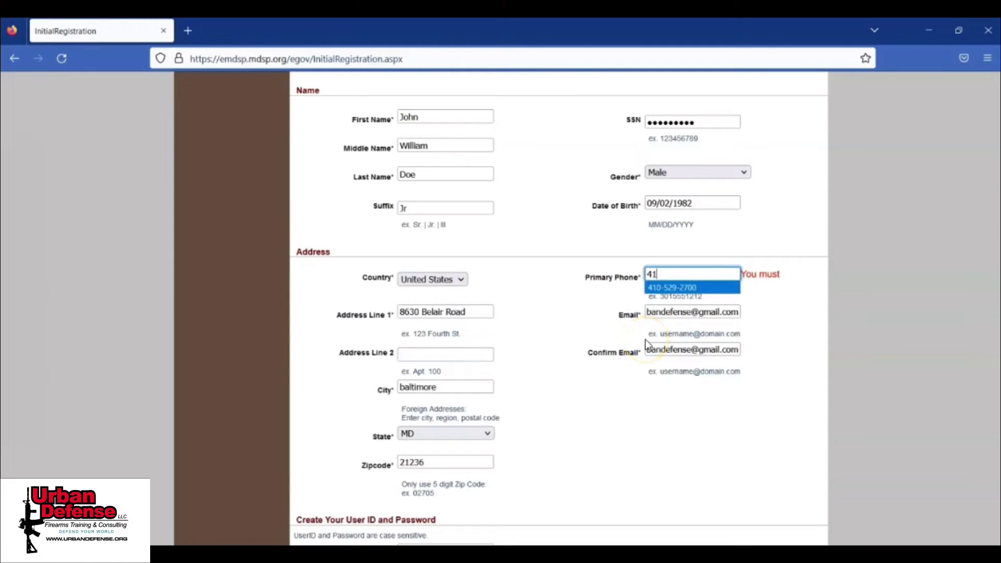
key(Return)
key(Tab)
scroll(573, 350, down, 5)
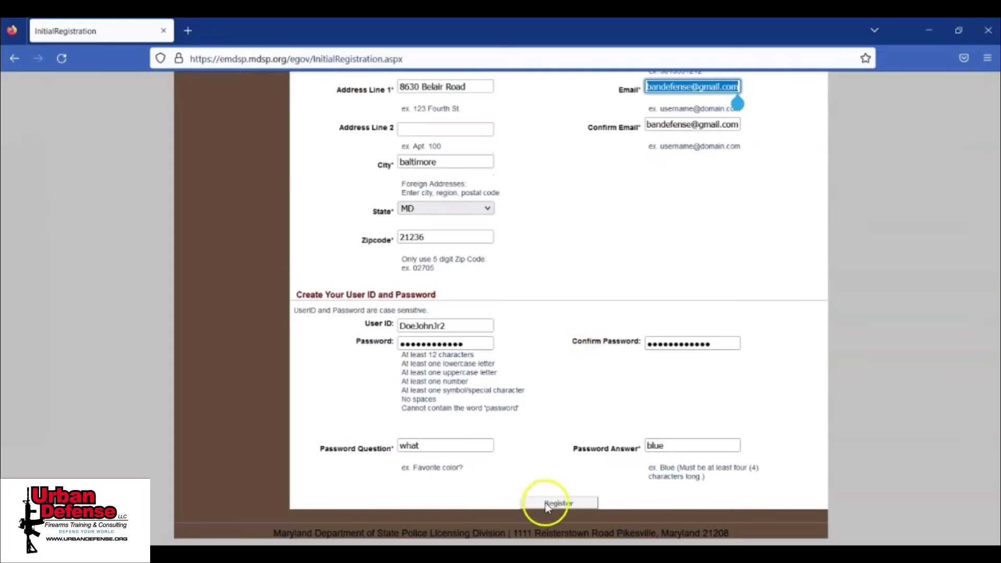
click(547, 504)
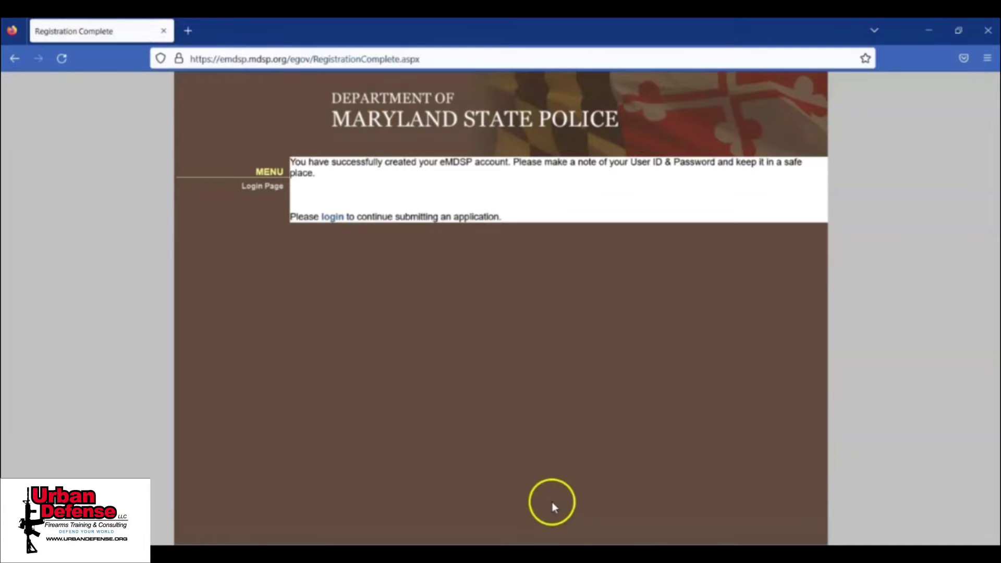
Step: Log in with the new account's user ID and password, review the Licensing Home Page, and choose Initial Application
click(334, 217)
click(484, 456)
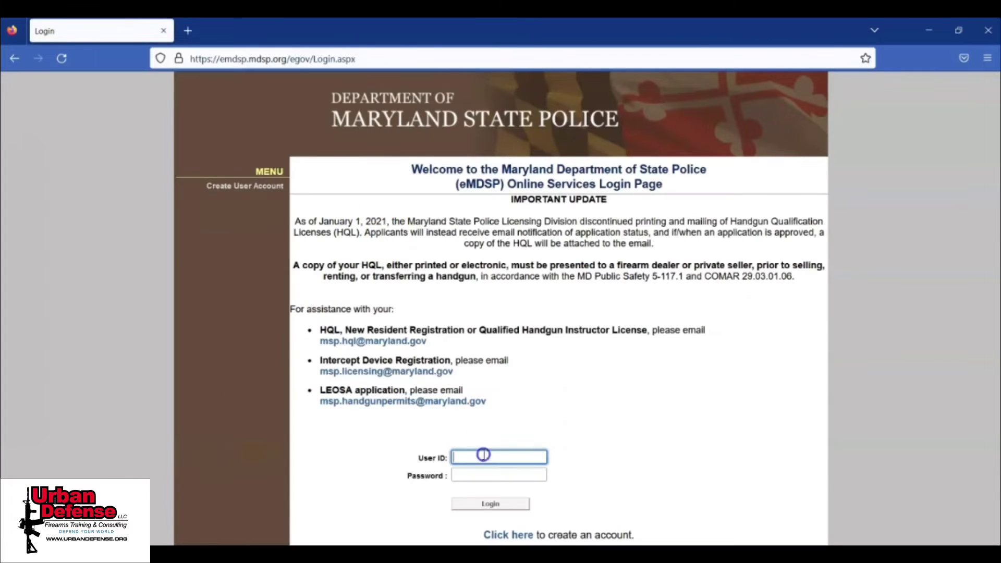
text(doeh)
text(ohnjr2)
key(Tab)
text(aa)
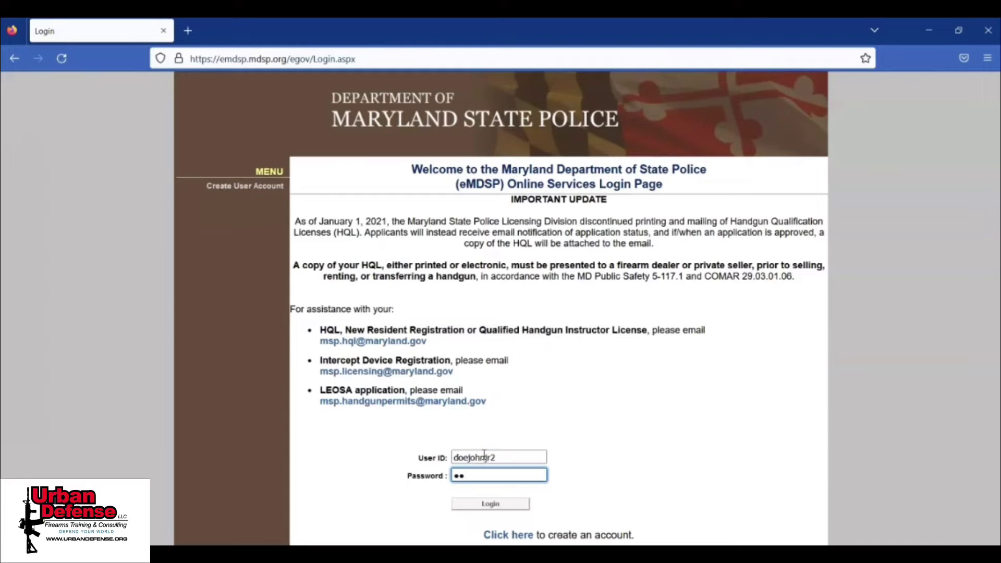
text(aaaaaaaa)
click(502, 503)
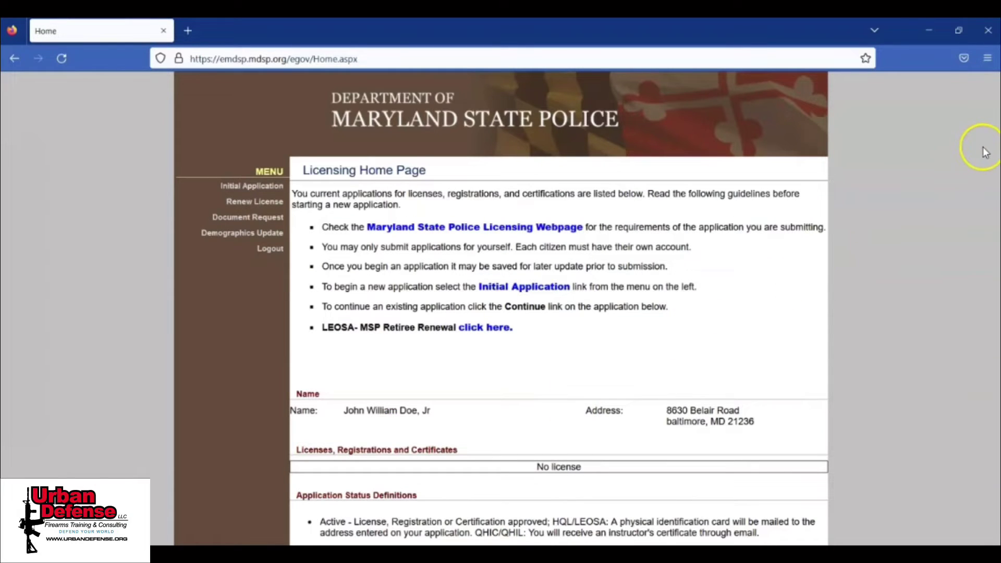
scroll(552, 313, down, 5)
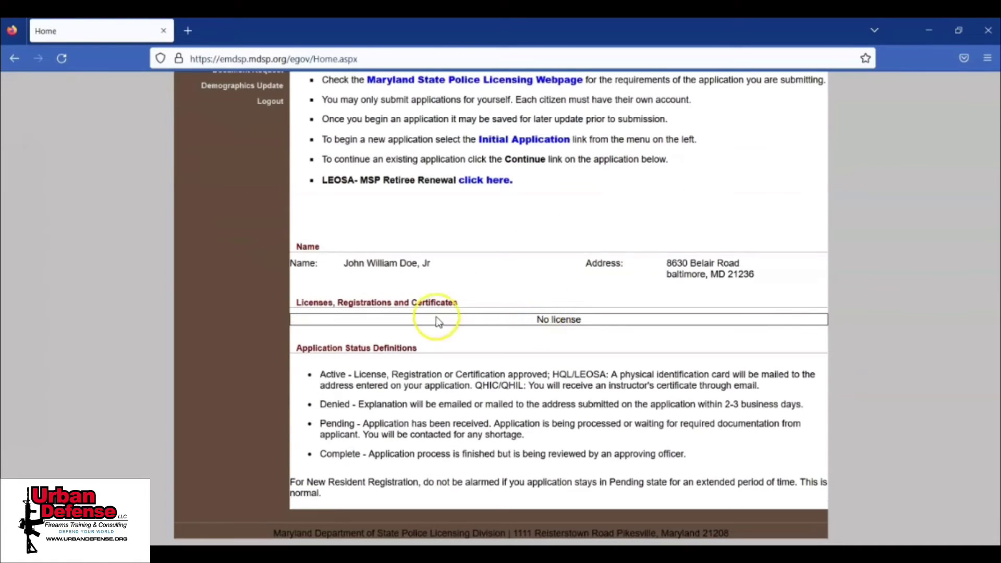
scroll(436, 318, up, 5)
click(261, 190)
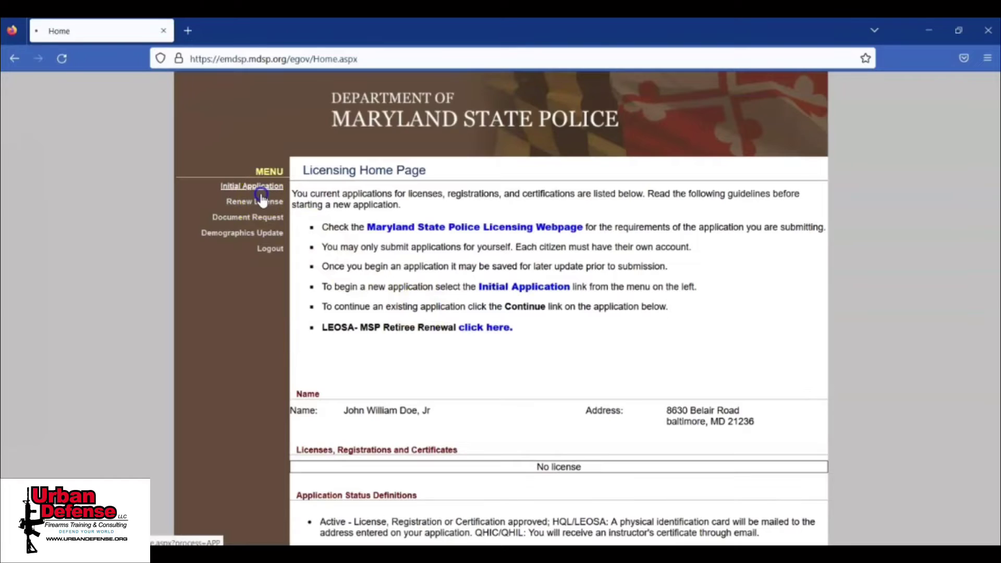
Step: Choose profession Firearms Services, license type HQL Standard, obtained by Application, and start the application
click(472, 223)
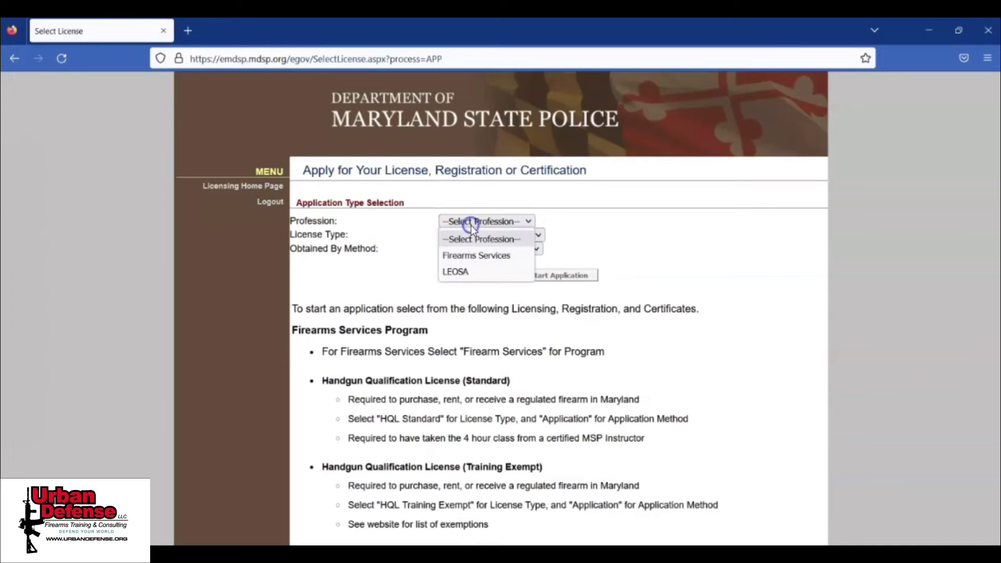
click(485, 260)
click(485, 249)
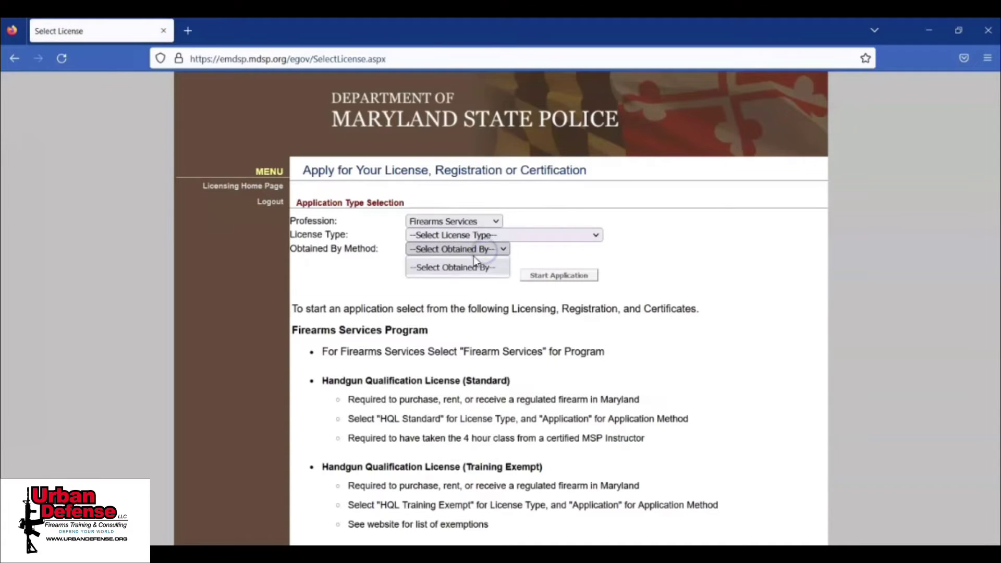
click(476, 235)
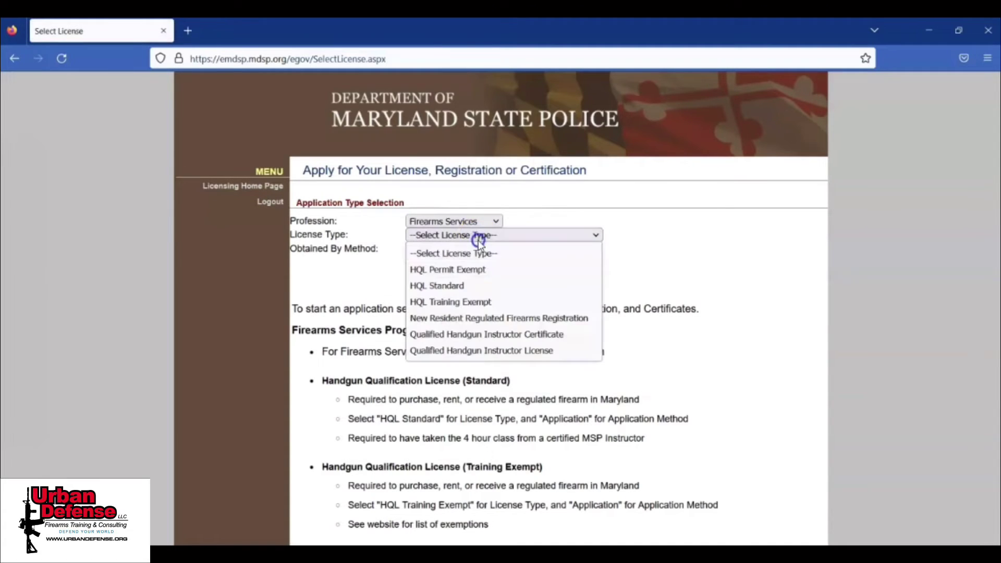
click(474, 286)
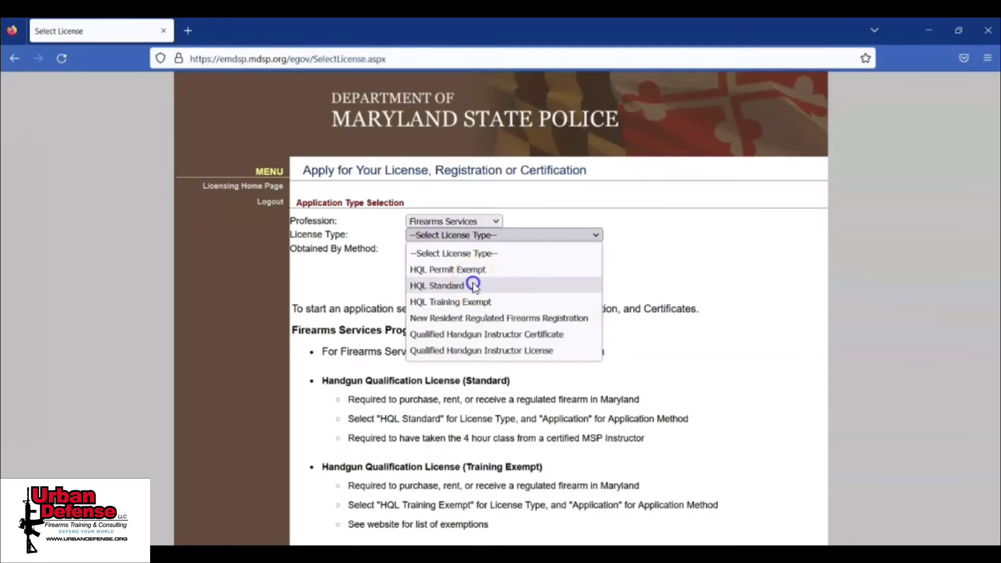
click(471, 250)
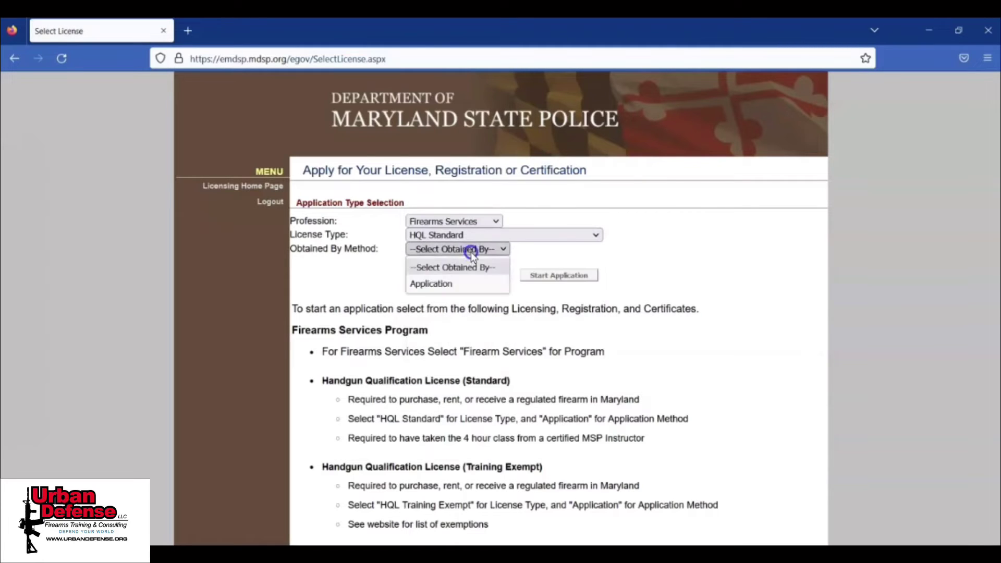
click(468, 283)
click(534, 277)
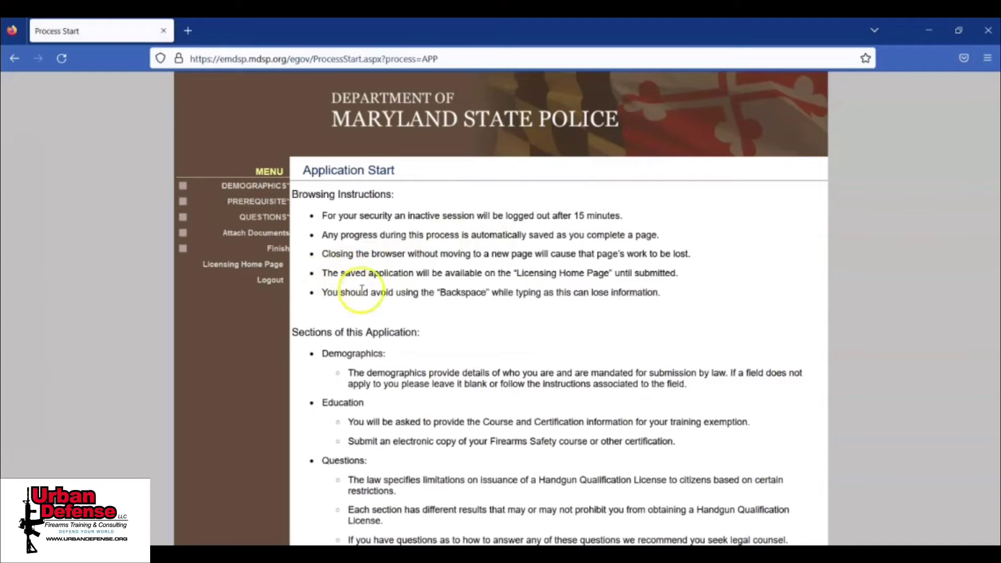
Step: Read through the HQL requirements and fees, including the $50.00 initial fee, then go to Demographics
scroll(342, 269, down, 10)
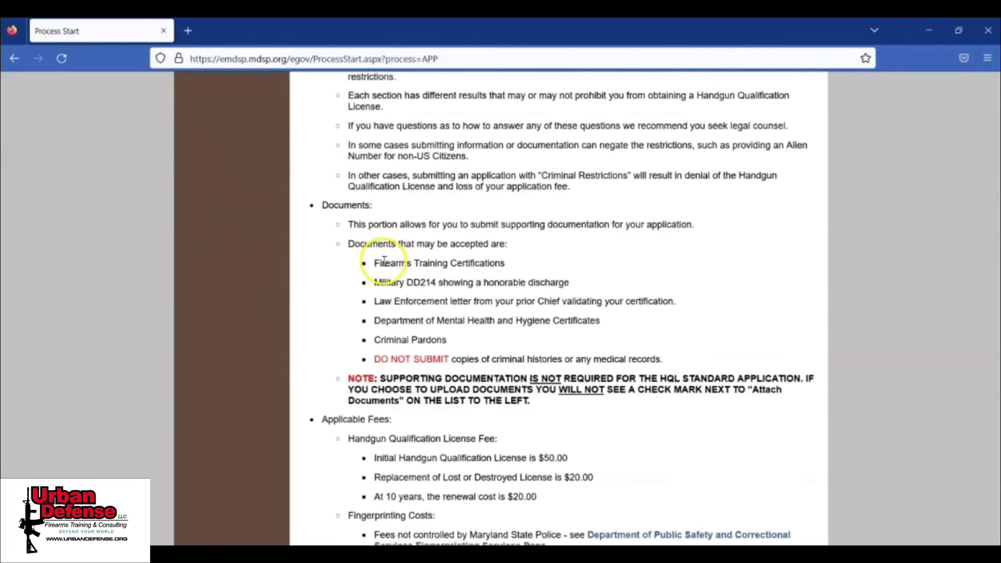
scroll(385, 262, down, 1)
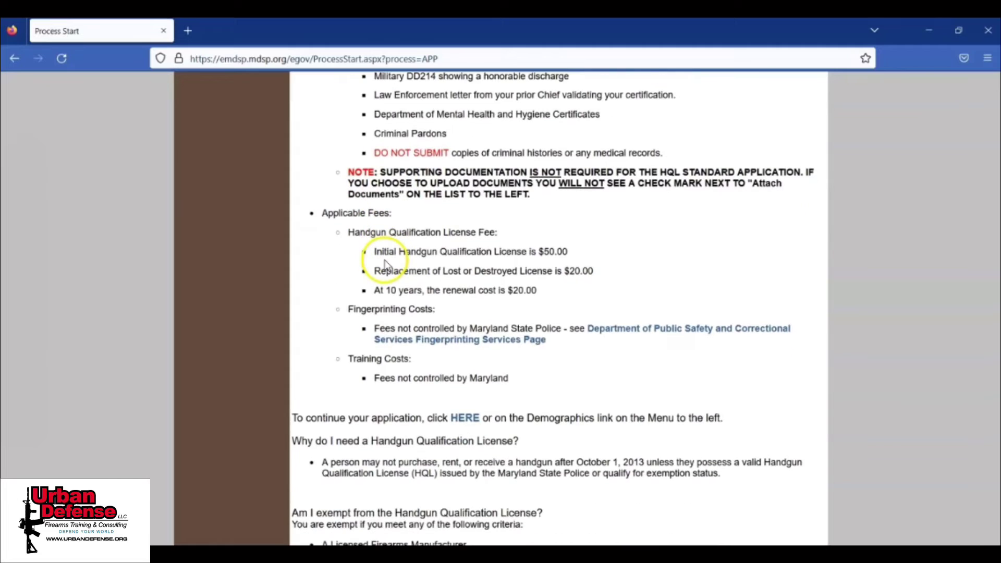
scroll(386, 261, down, 6)
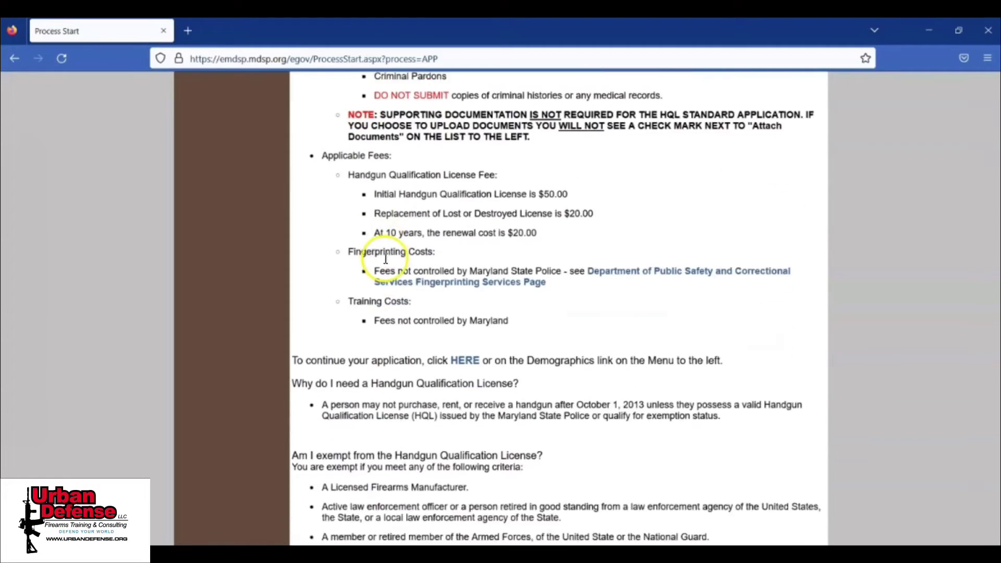
scroll(387, 263, down, 8)
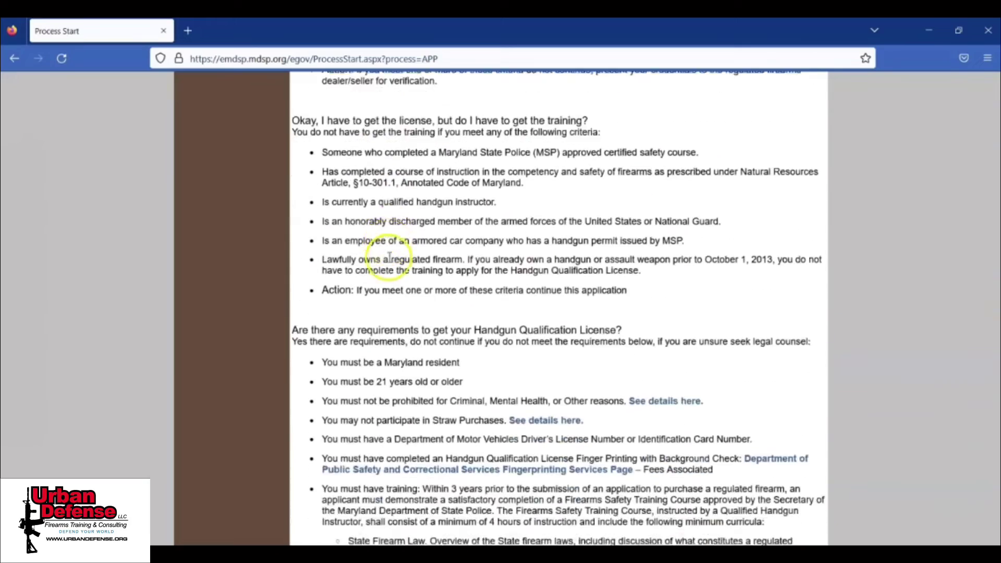
scroll(390, 256, up, 3)
scroll(390, 256, down, 3)
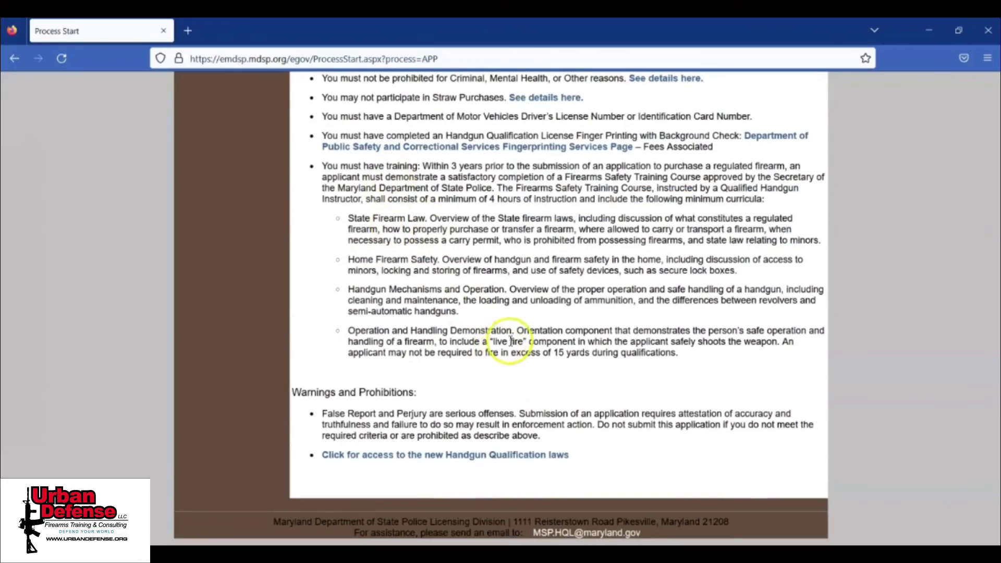
scroll(425, 361, up, 7)
scroll(425, 361, up, 20)
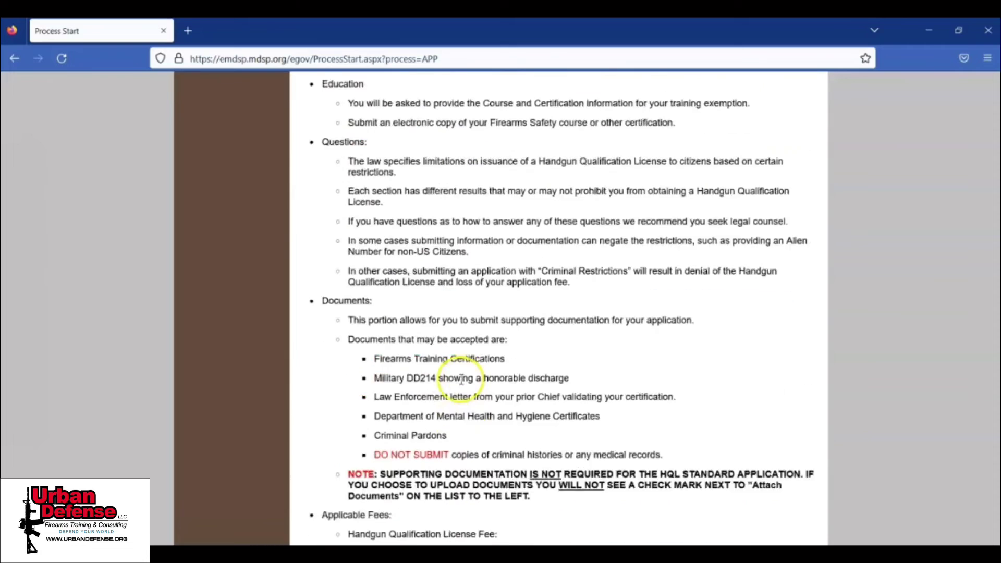
click(248, 187)
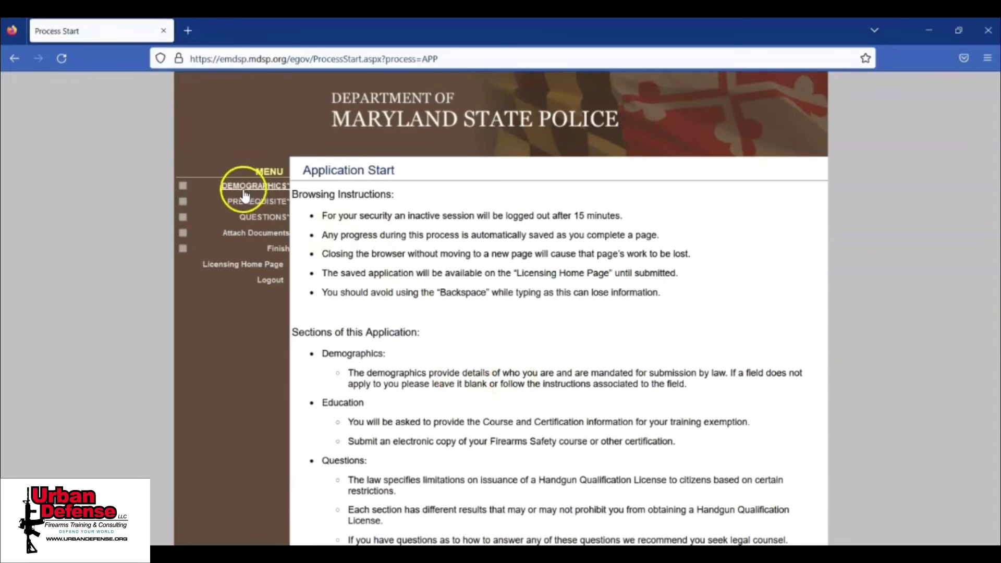
Step: Set name prefix Mr, race White and occupation Doctor
click(415, 284)
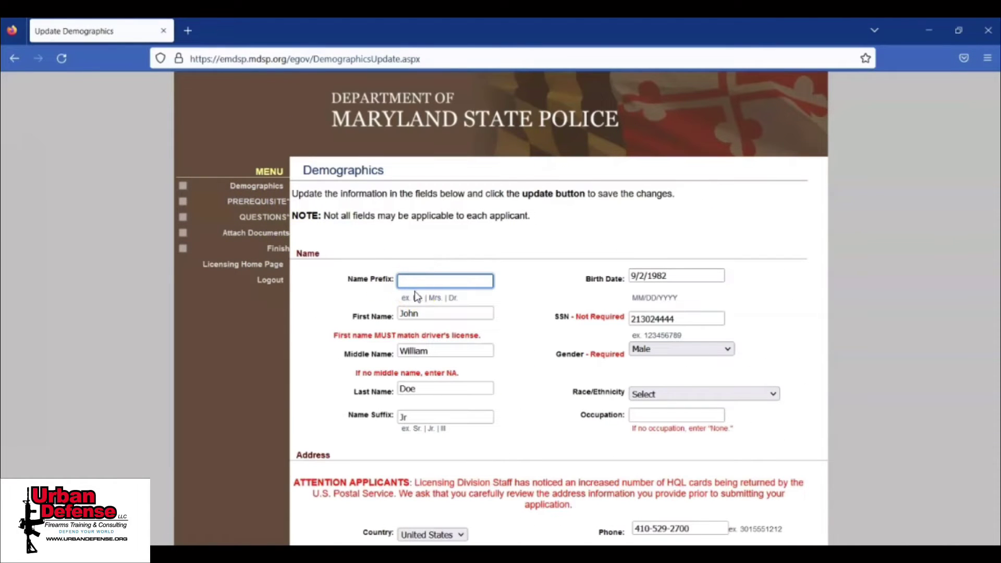
text(Mr)
key(Tab)
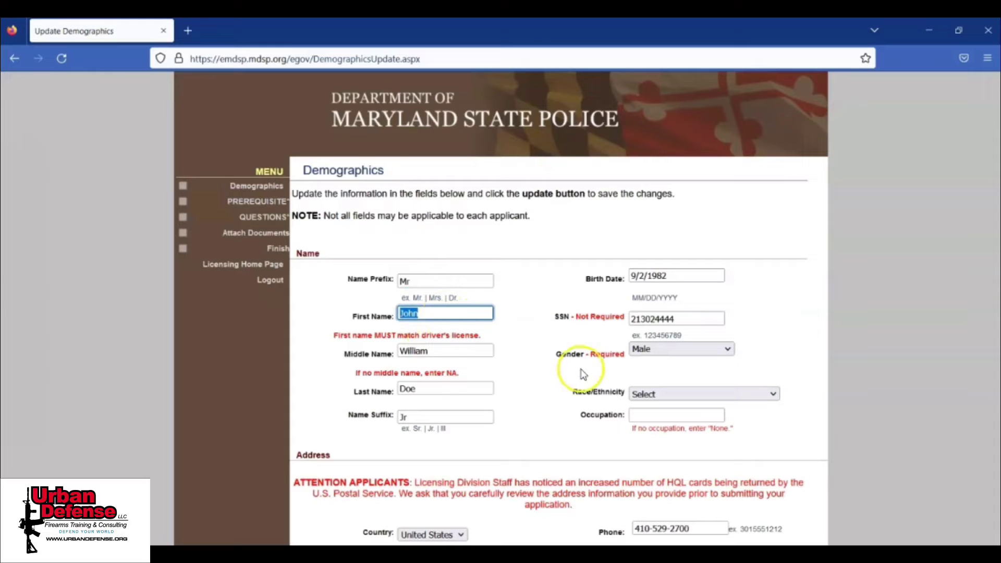
click(661, 394)
click(646, 461)
click(652, 416)
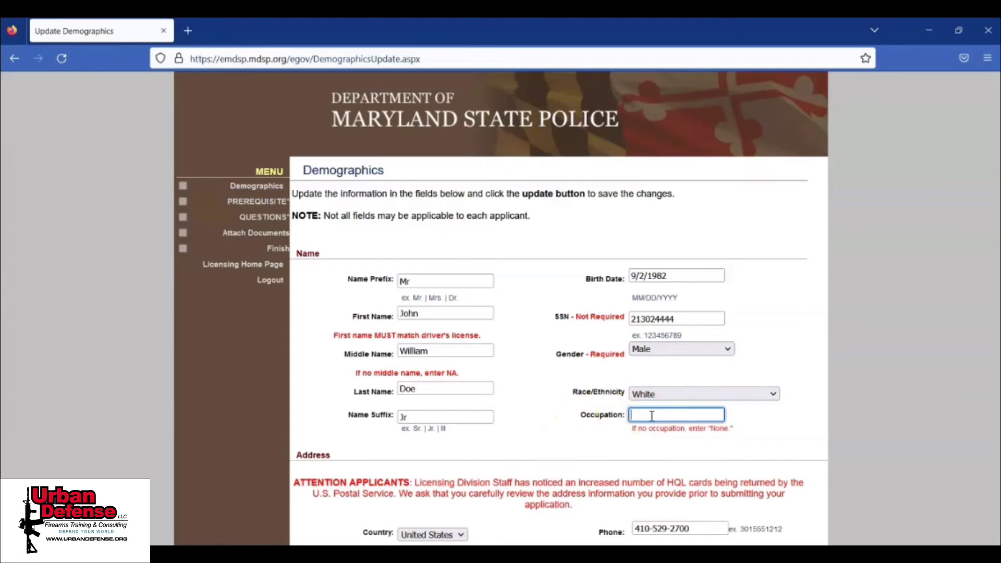
text(Doctor)
scroll(521, 313, down, 4)
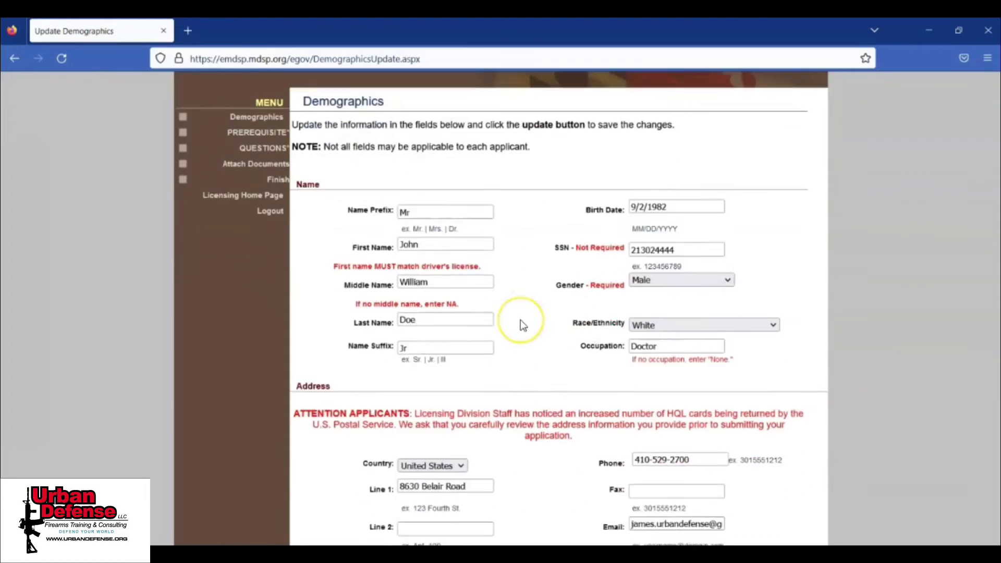
scroll(523, 325, up, 1)
scroll(524, 326, down, 5)
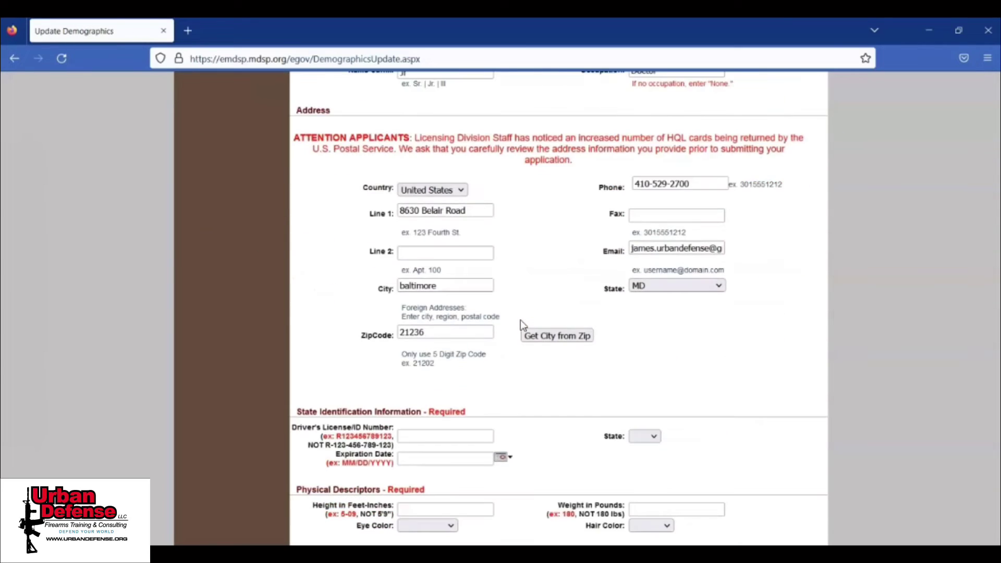
scroll(523, 325, down, 1)
Step: Enter the driver's license number, expiration 02/20/2025 and issuing state MD
click(472, 298)
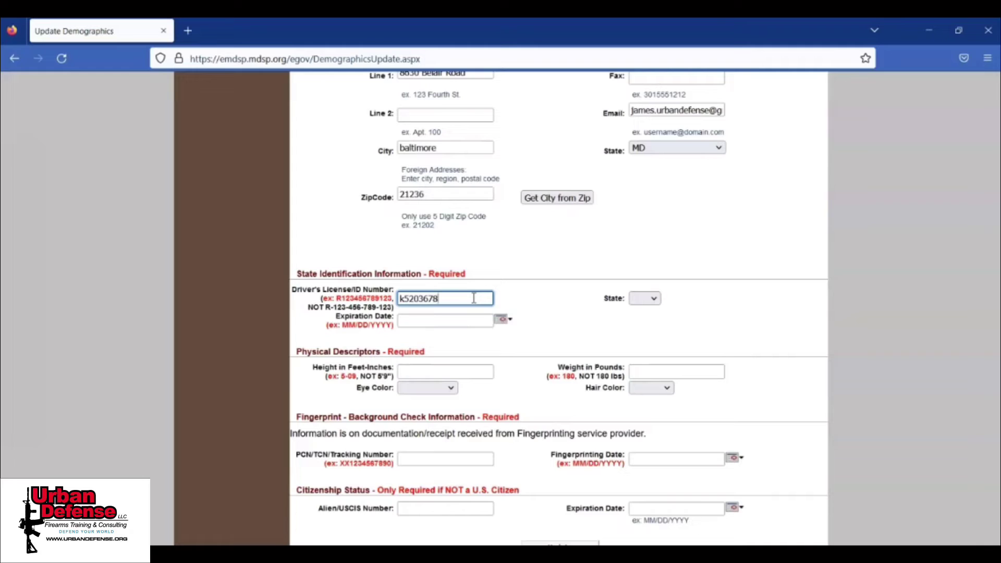
click(443, 322)
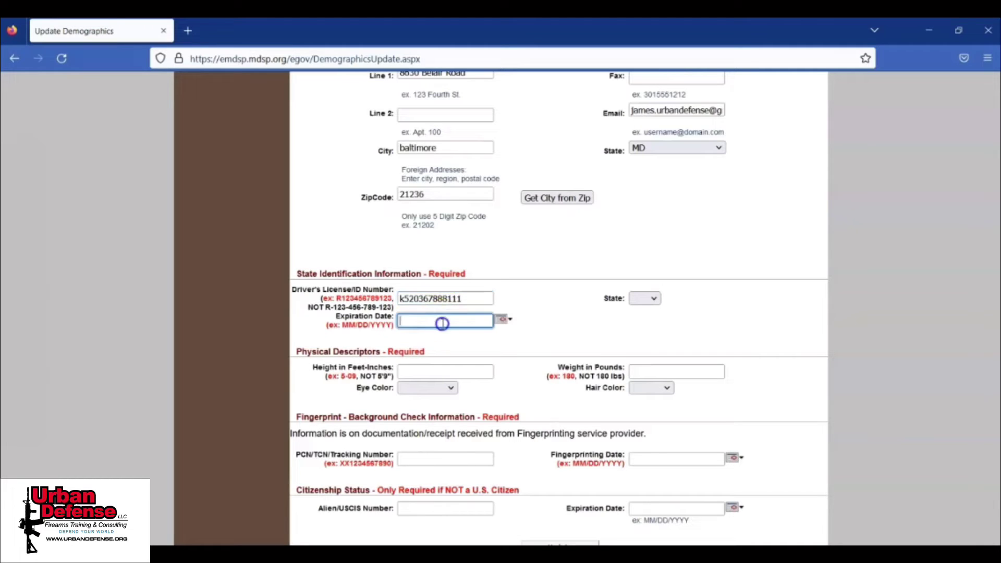
text(02/20/2025)
click(652, 299)
drag(657, 339, 661, 425)
click(644, 425)
Step: Enter height 6, weight 199, Brown eyes, Black hair, and the fingerprint tracking number with date 11/19/2022
click(424, 372)
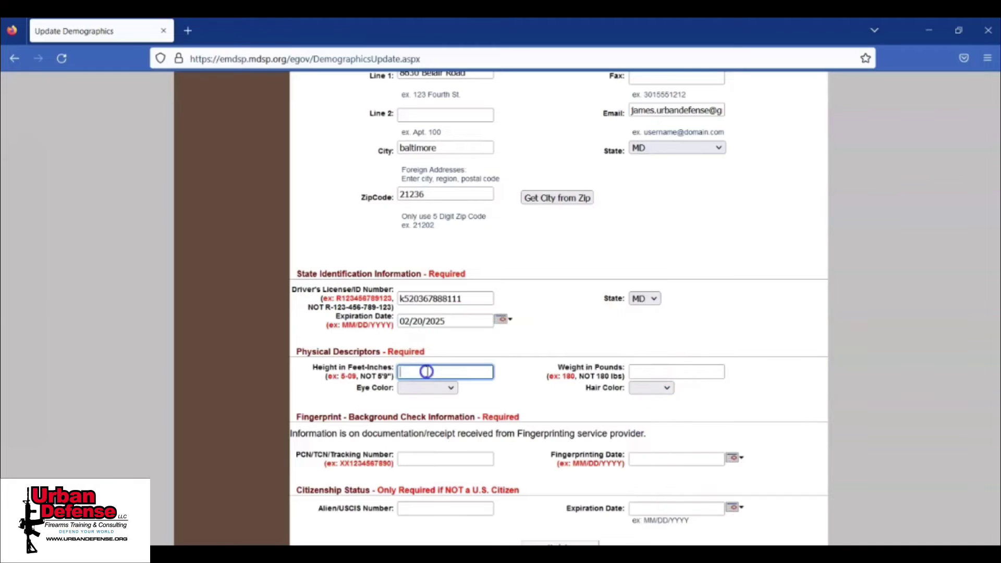
text(6)
key(Tab)
text(199)
click(446, 389)
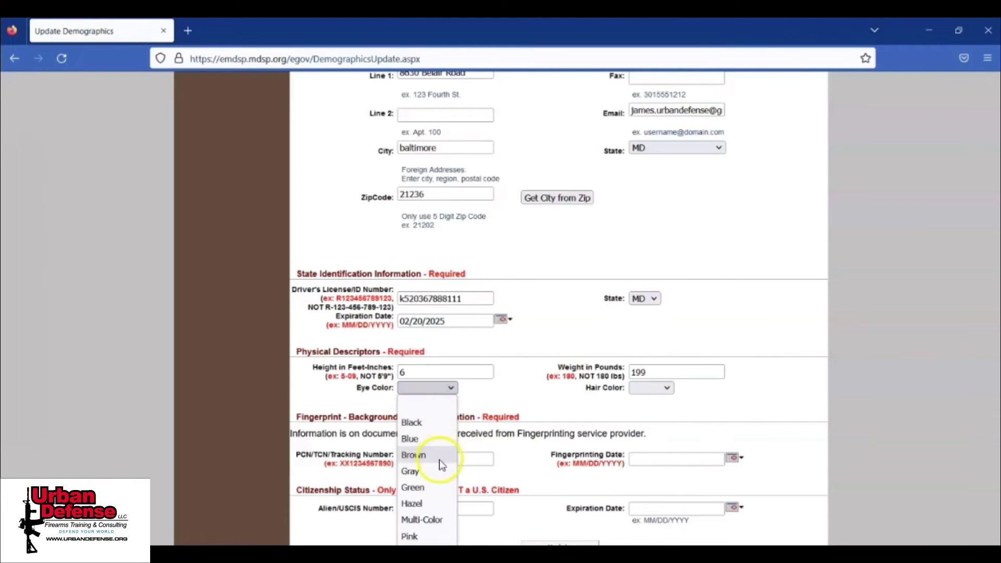
click(440, 463)
click(652, 389)
click(644, 438)
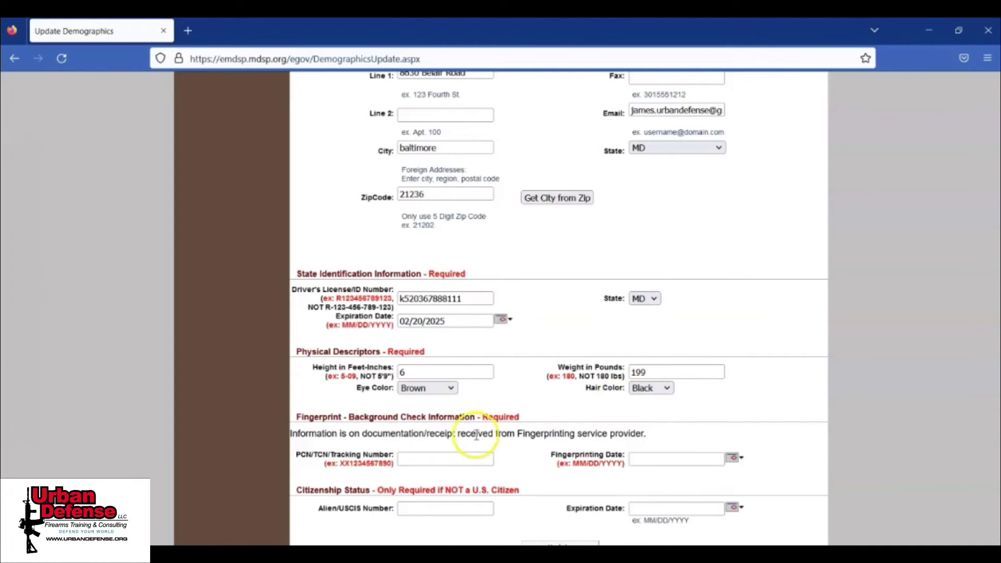
click(447, 457)
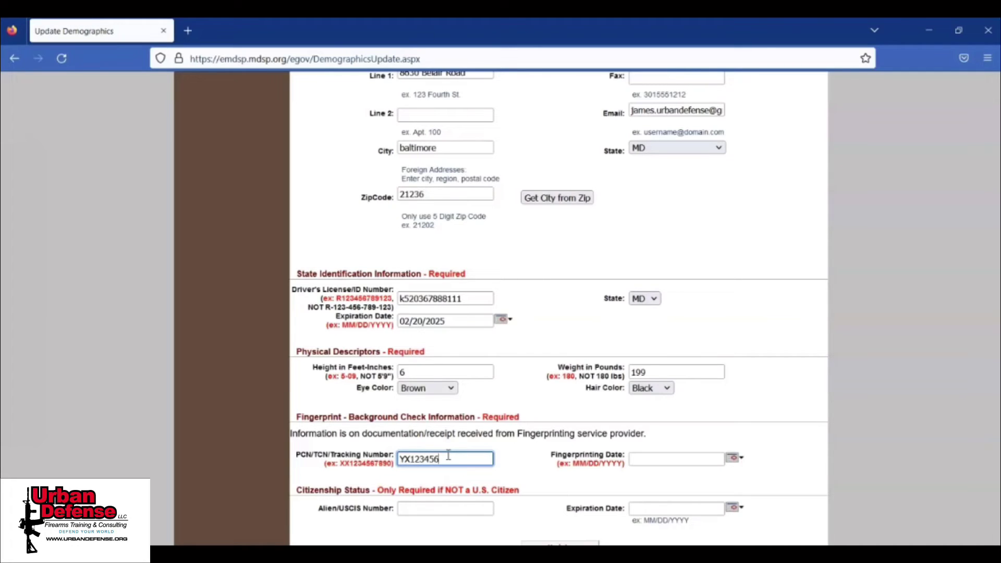
click(655, 458)
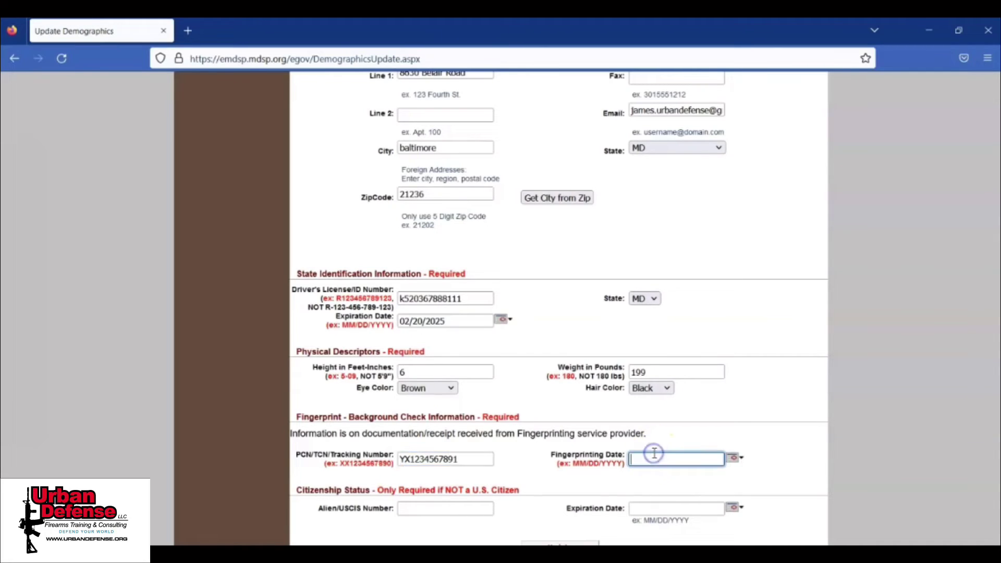
text(11/19/2022)
scroll(809, 358, down, 3)
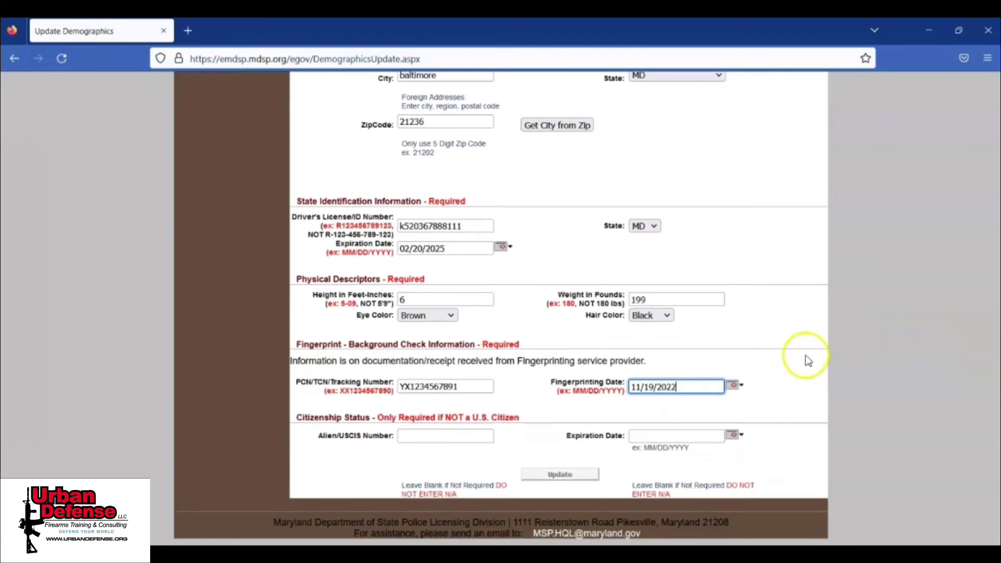
Step: Save the demographics and add a new instructor relationship of type Qualified Handgun Instructor Certificate
click(549, 478)
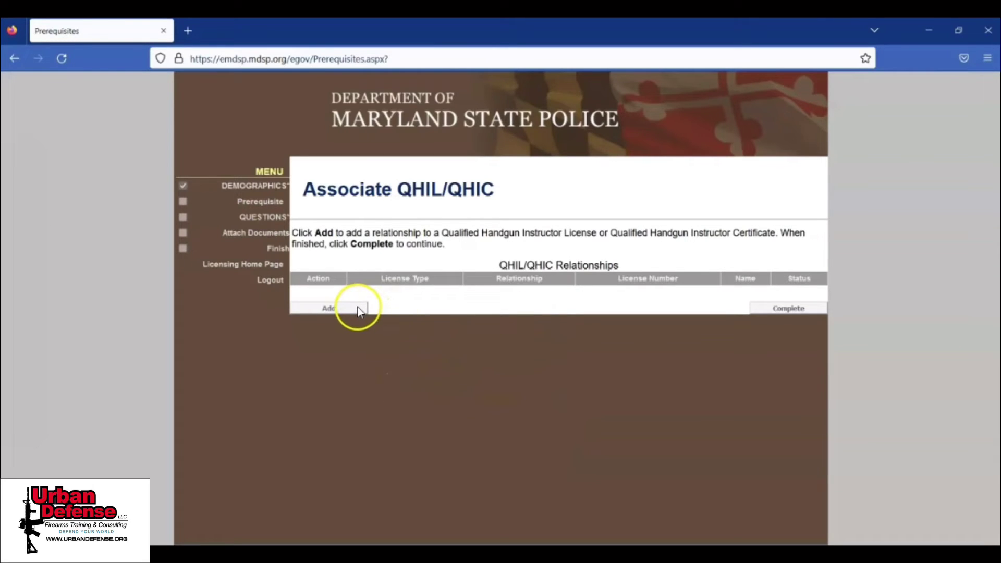
click(337, 311)
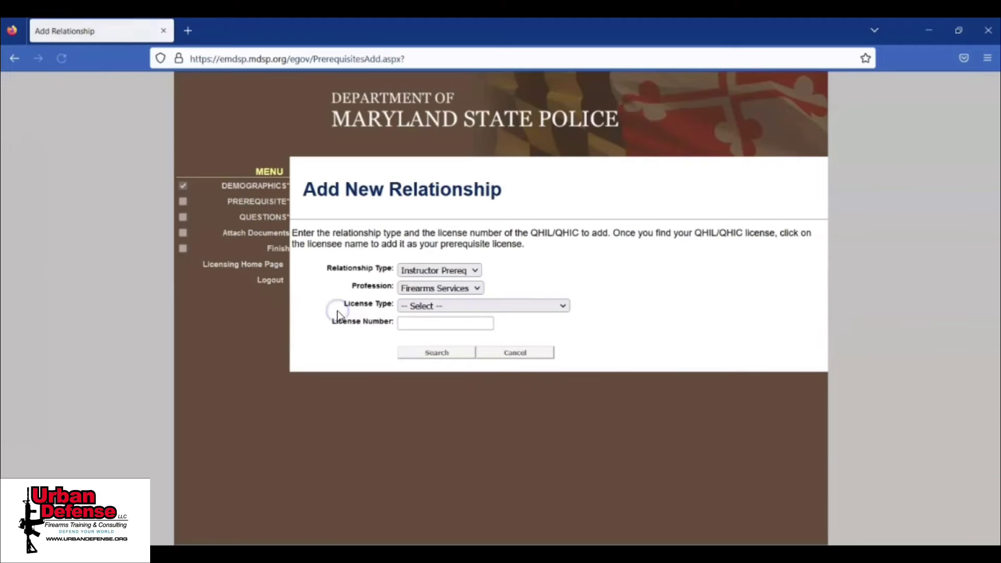
click(494, 308)
click(496, 340)
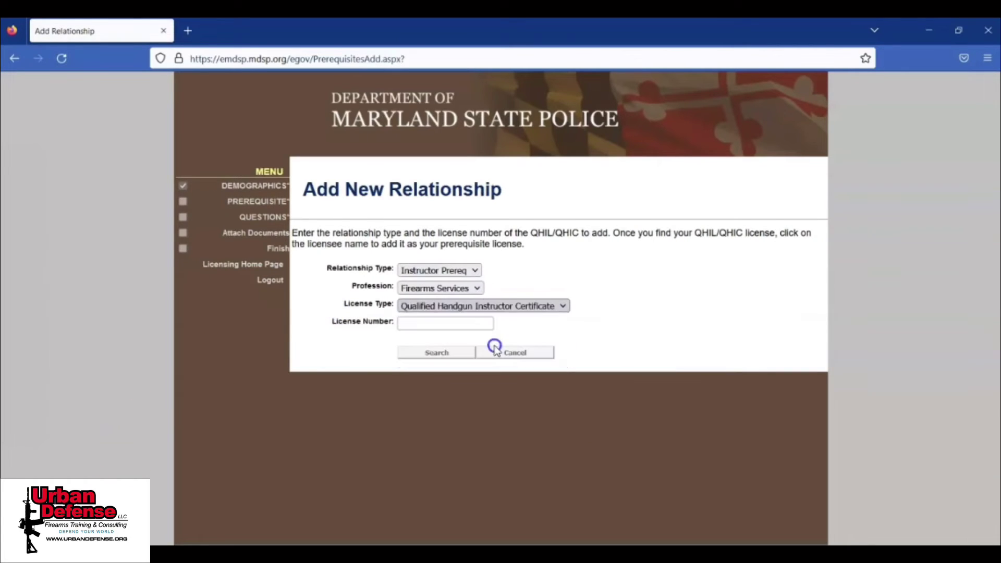
Step: Search the corrected QHIC license number, select the found instructor, and complete the prerequisite
click(465, 325)
text(QHIC)
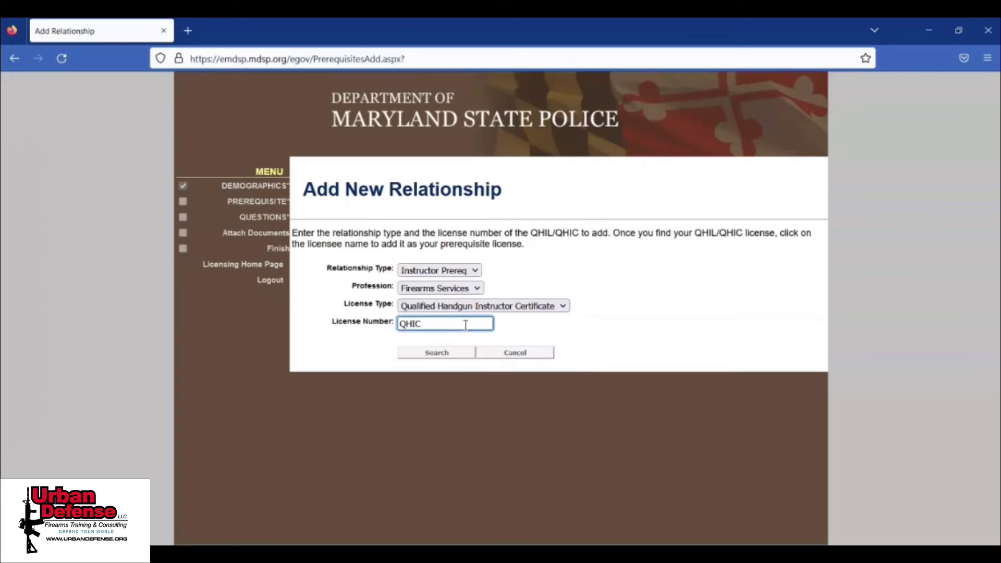
text(20140251)
click(451, 352)
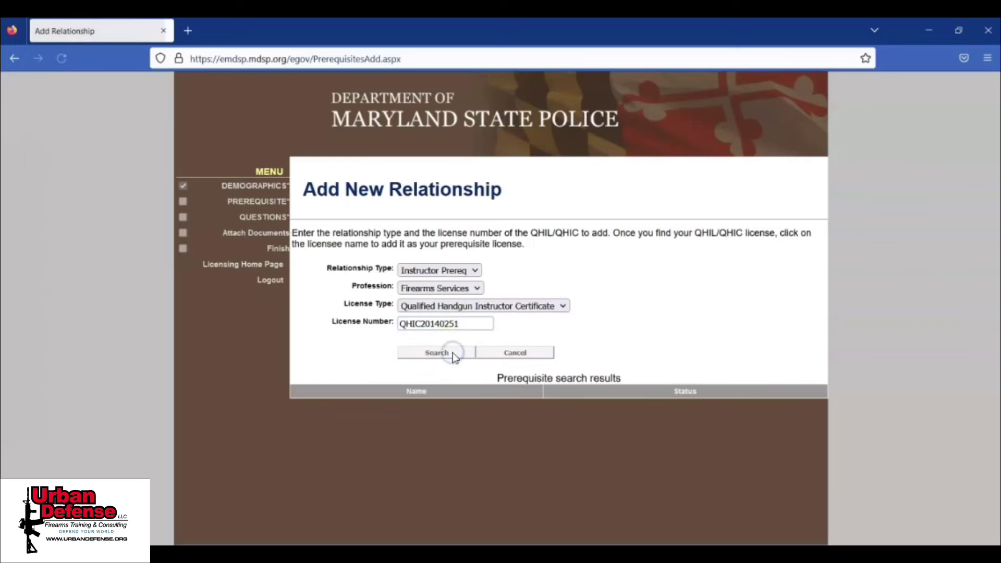
click(424, 324)
text(-2014)
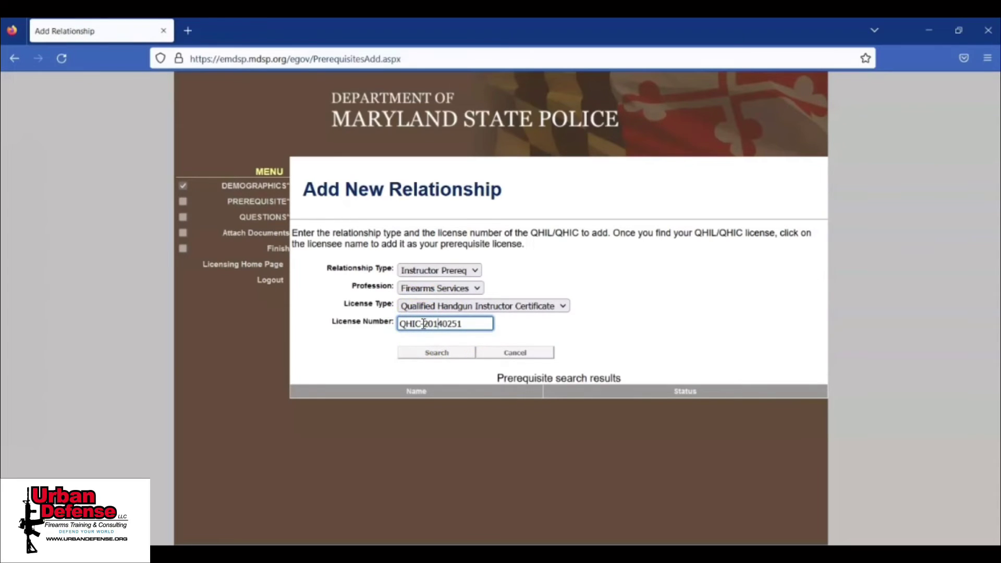
text(-)
click(439, 353)
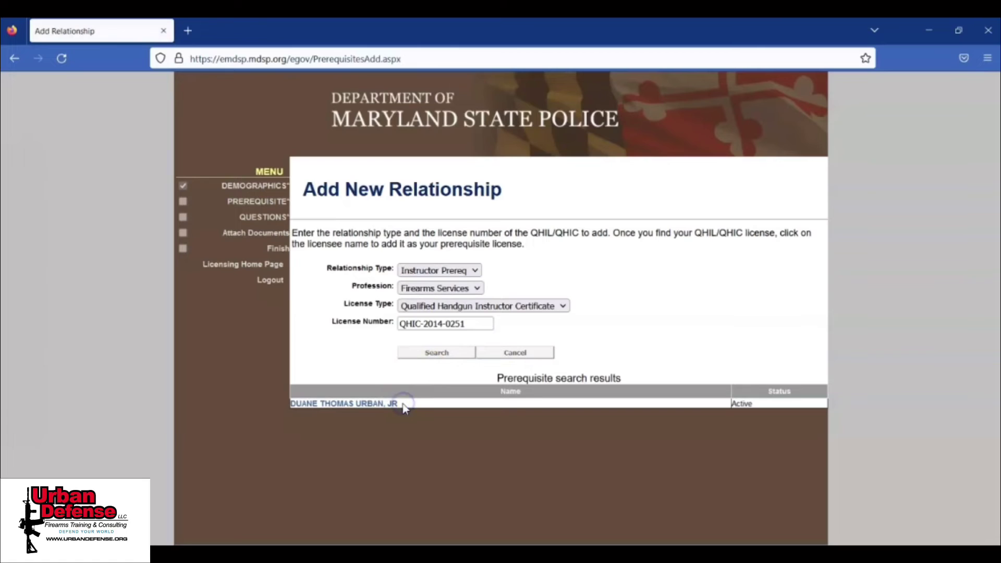
click(386, 405)
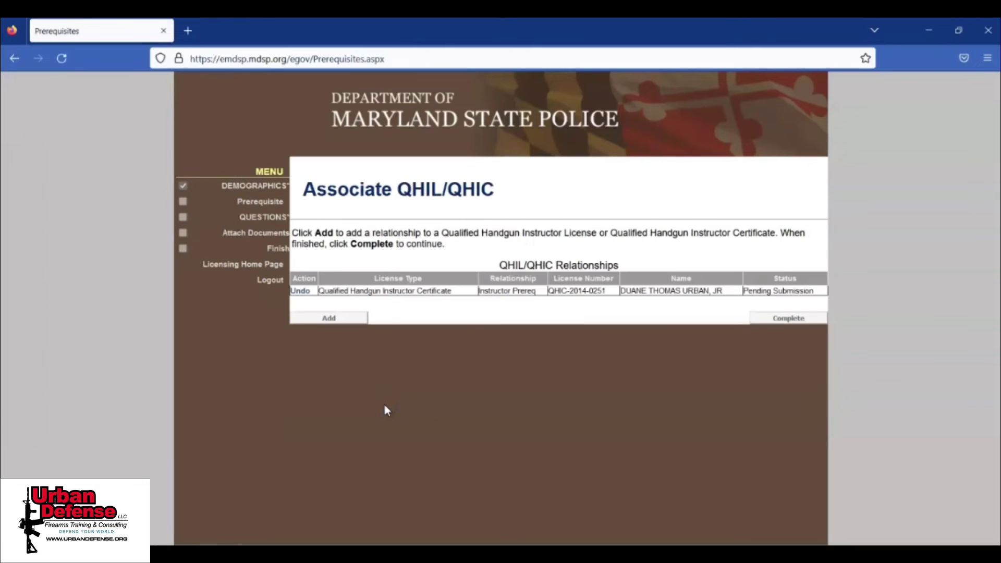
click(767, 320)
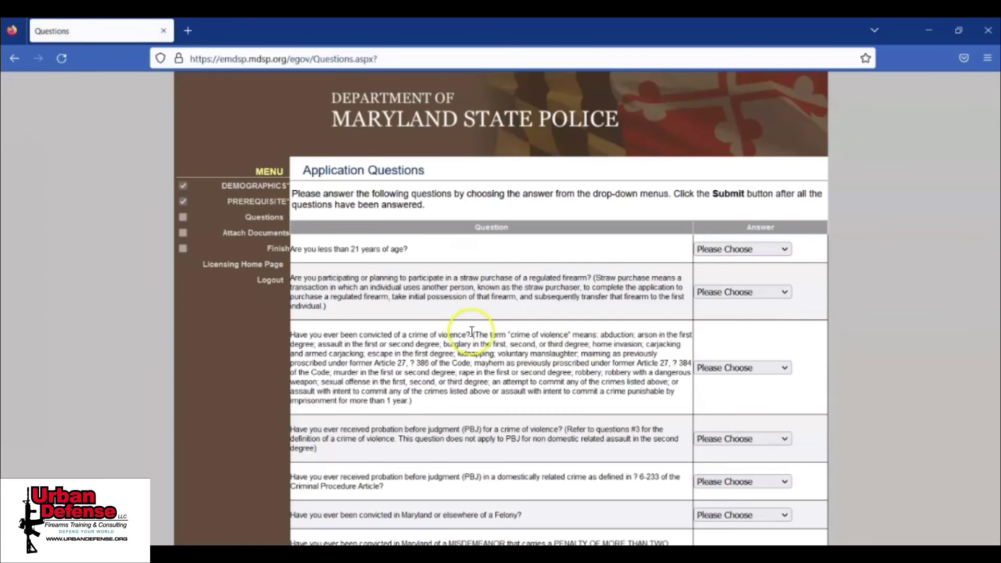
Step: Answer every screening question No, from age and straw purchase through controlled substance and habitual drunkard
click(764, 259)
click(716, 282)
click(777, 290)
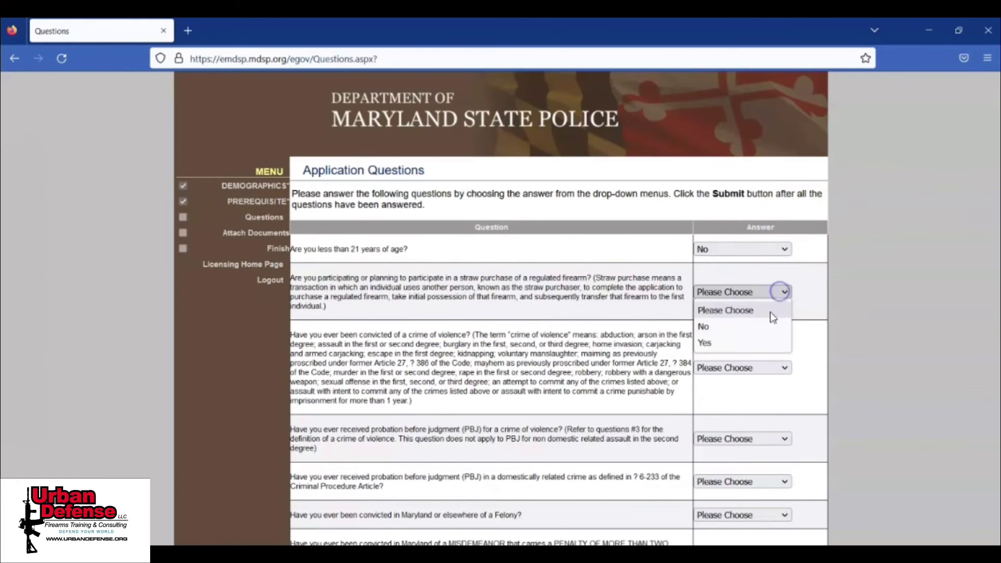
click(715, 326)
scroll(773, 261, down, 3)
click(773, 228)
click(720, 260)
scroll(771, 167, down, 3)
click(771, 166)
click(746, 197)
click(770, 208)
click(746, 240)
click(761, 242)
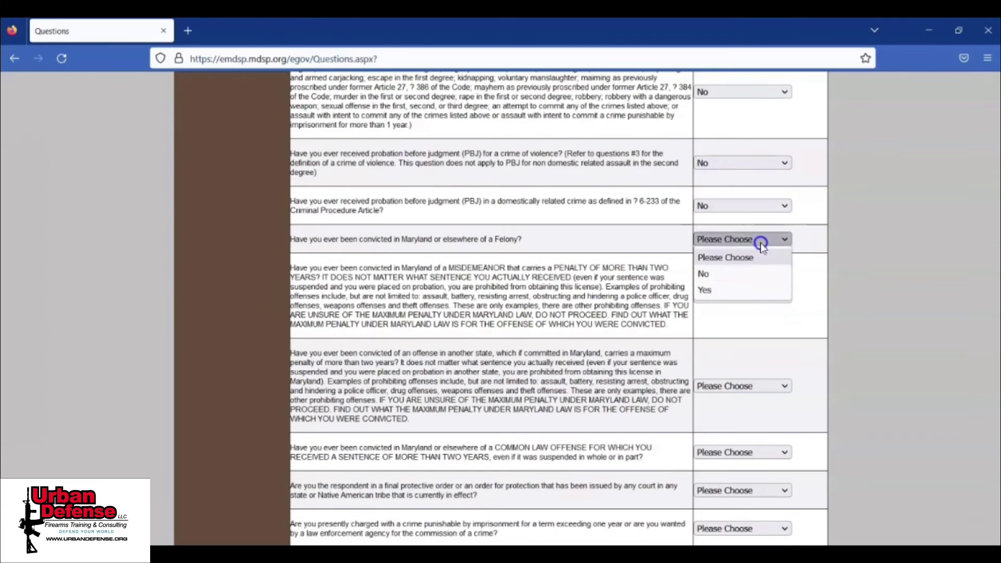
click(746, 274)
scroll(750, 234, down, 4)
click(749, 91)
click(753, 179)
click(741, 213)
click(739, 245)
click(737, 280)
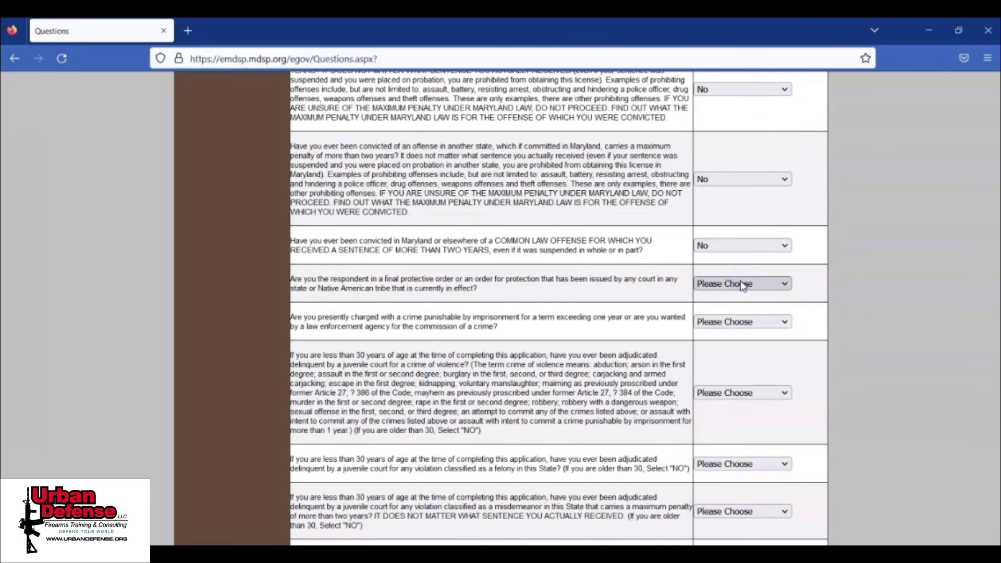
click(738, 284)
click(730, 318)
scroll(730, 320, down, 3)
click(739, 184)
click(730, 219)
click(740, 254)
click(729, 289)
click(740, 326)
click(728, 360)
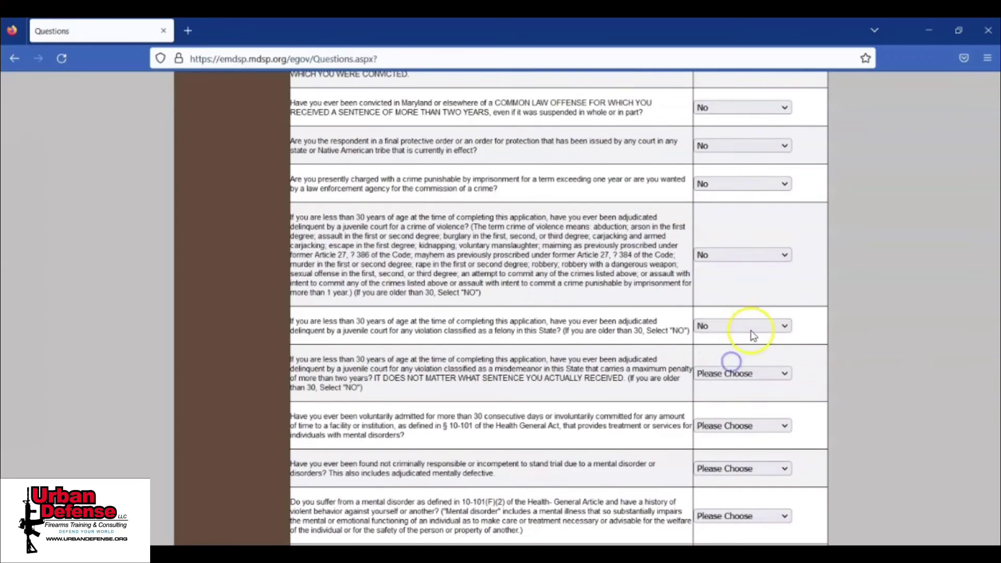
scroll(729, 358, down, 4)
click(730, 201)
click(725, 218)
click(727, 253)
click(743, 261)
click(725, 290)
click(743, 309)
click(730, 341)
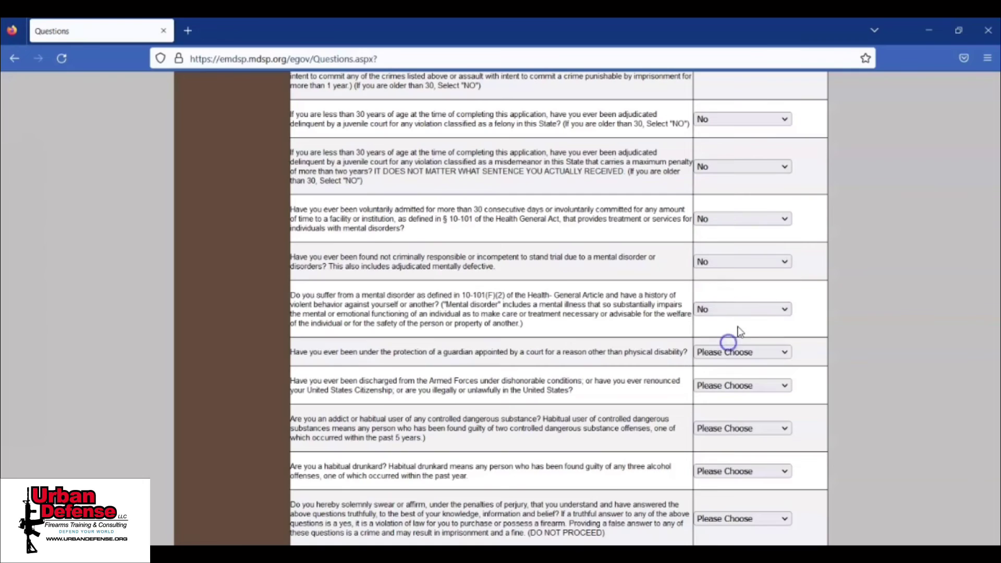
scroll(737, 333, down, 4)
click(738, 144)
click(730, 179)
click(730, 213)
click(726, 221)
click(731, 255)
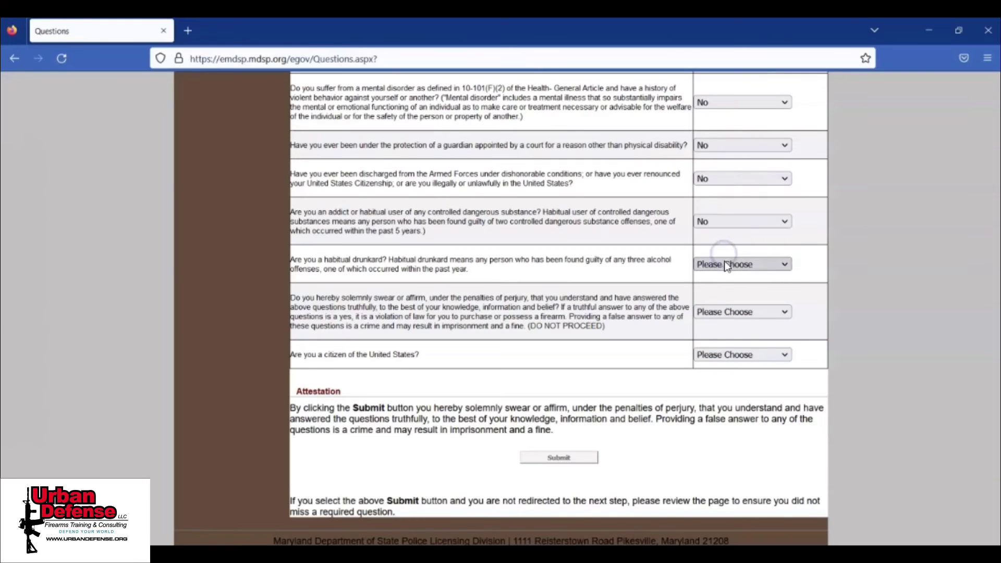
click(730, 264)
click(731, 298)
Step: Answer Yes to the sworn statement and US citizenship questions, then submit the application questions
click(732, 313)
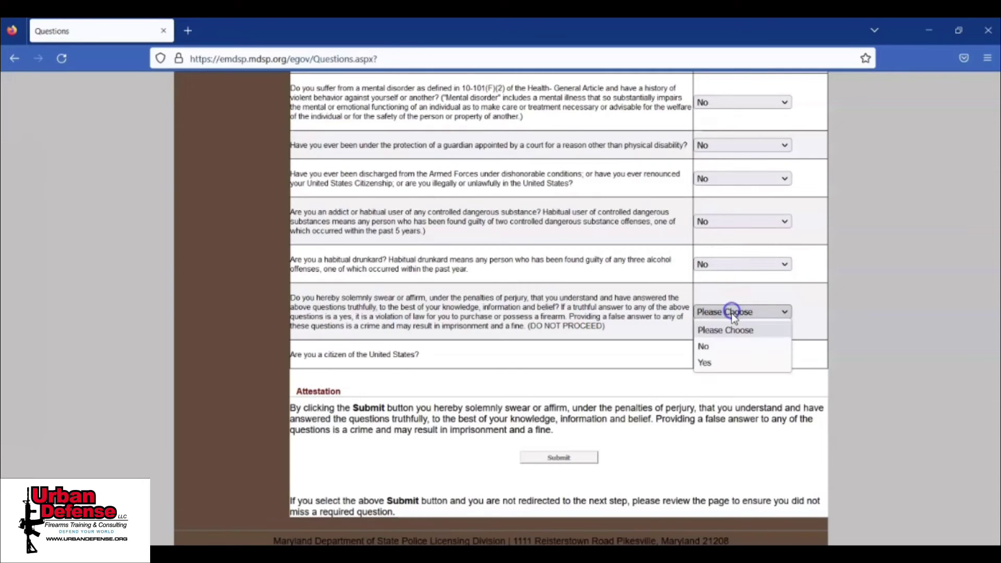
click(716, 363)
click(720, 355)
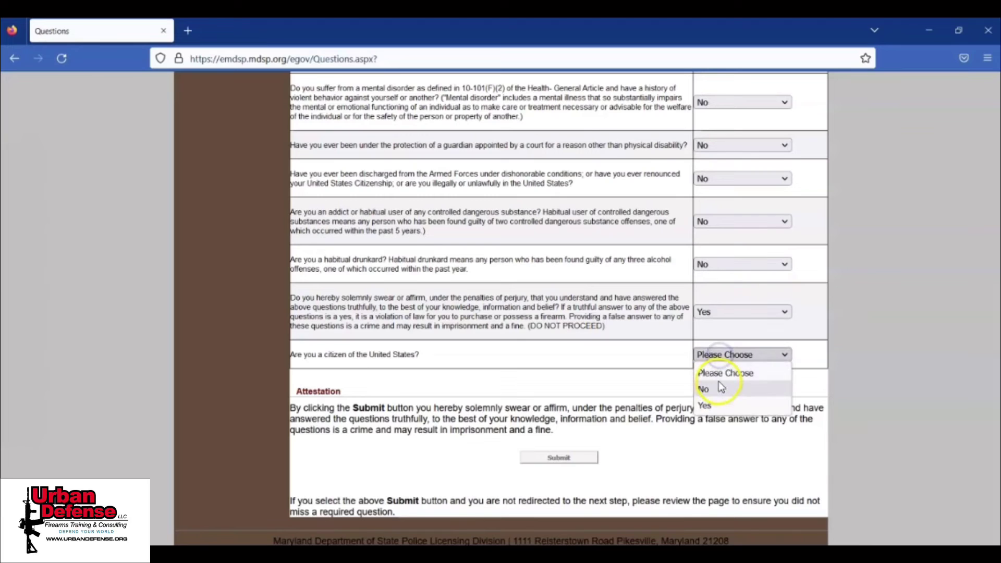
click(721, 405)
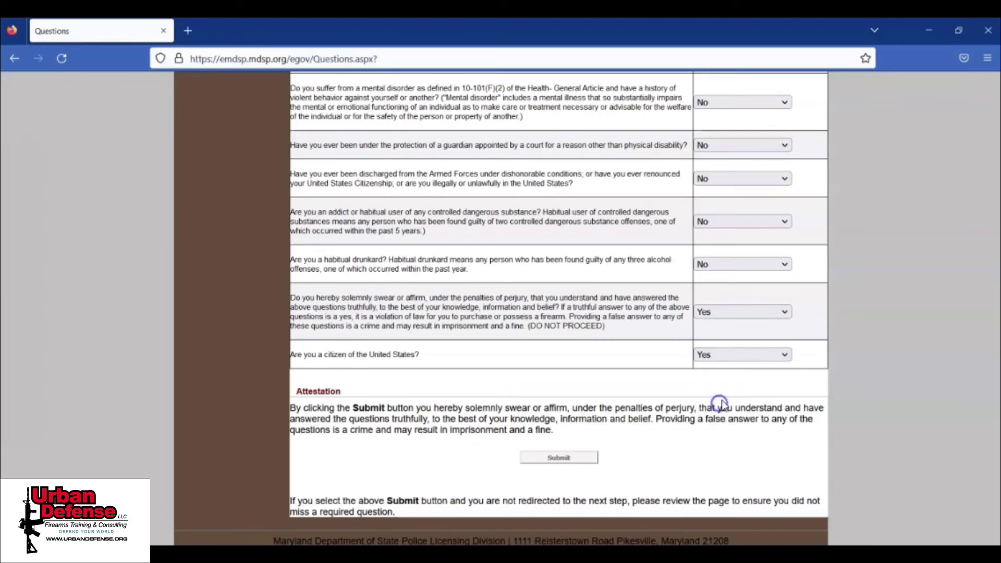
click(557, 458)
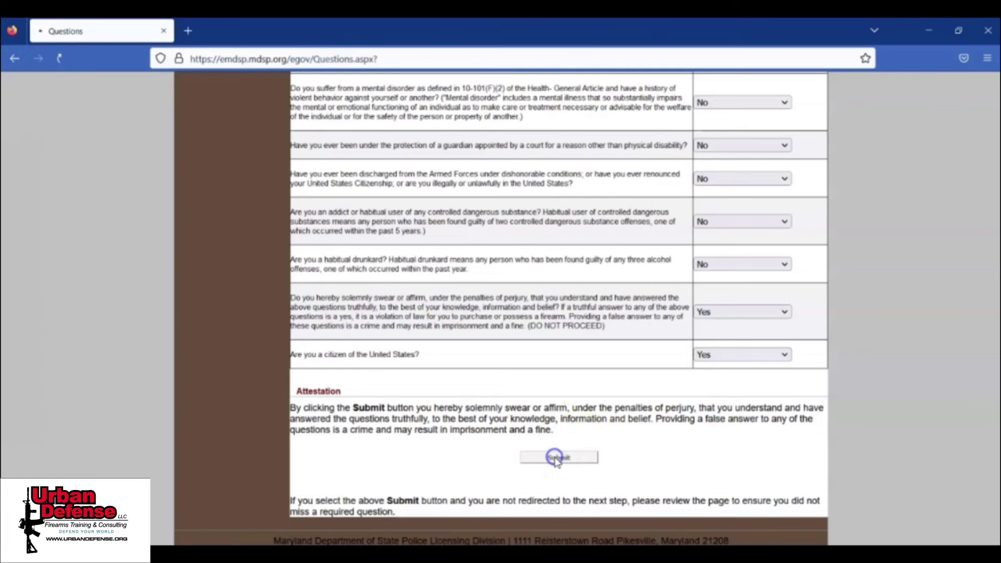
scroll(641, 313, down, 2)
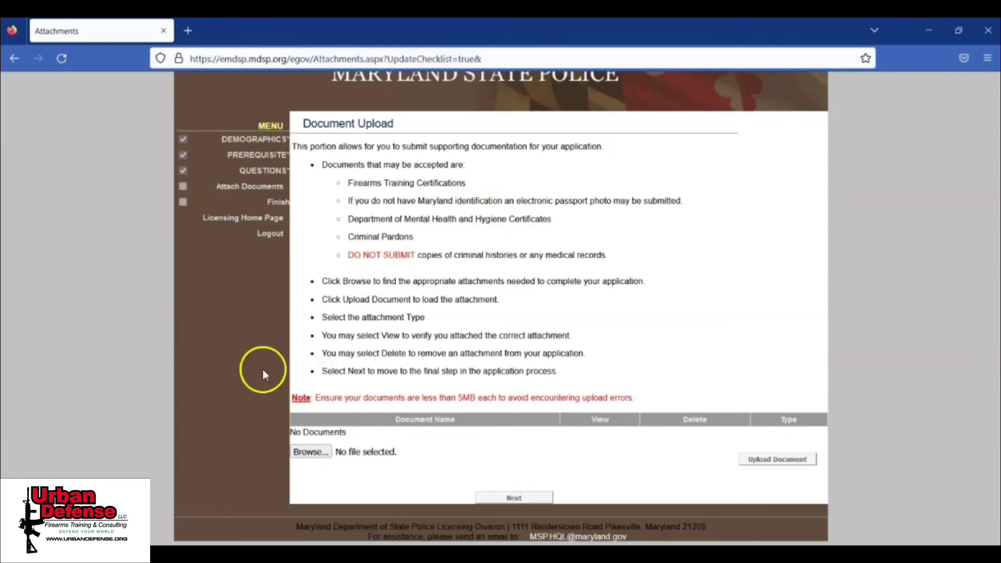
Step: Attach FINGERPRINT RECEIPT.pdf as the supporting document and proceed to the final application step
click(785, 460)
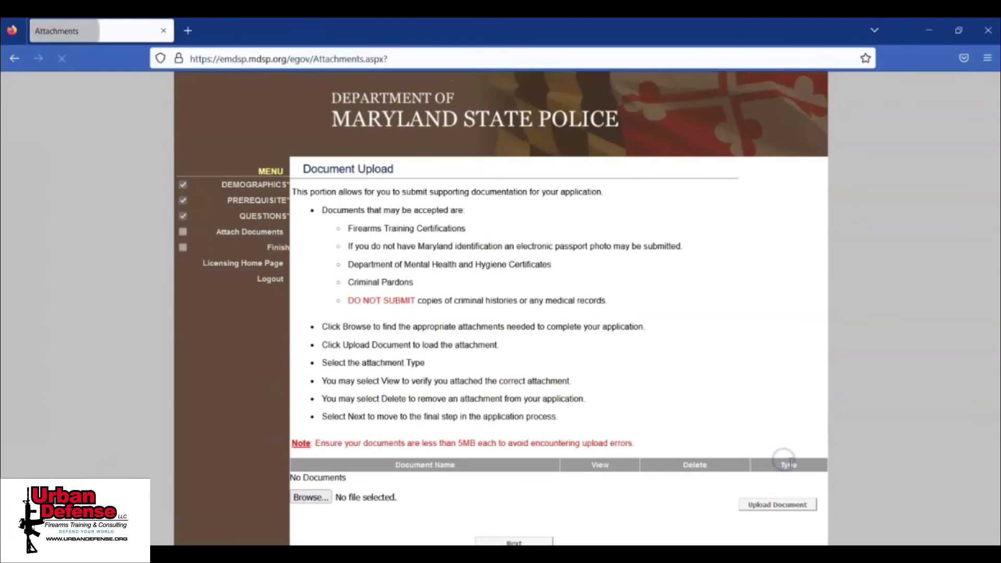
click(329, 498)
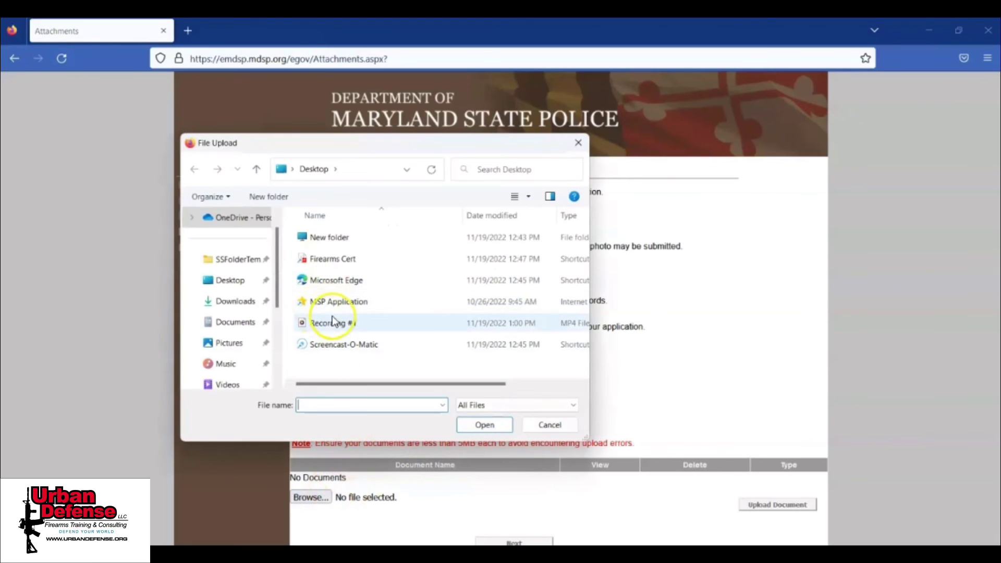
click(345, 261)
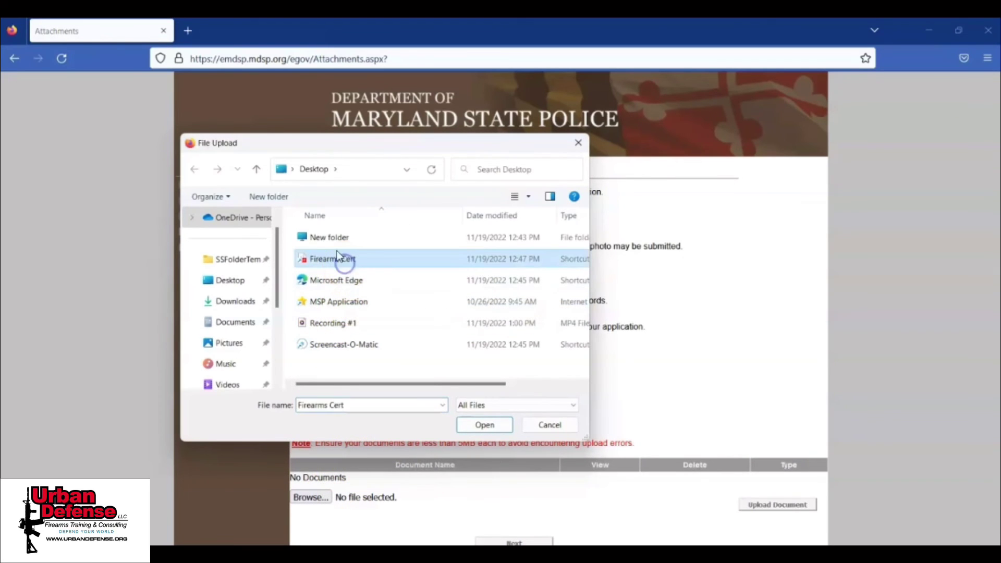
click(487, 425)
scroll(467, 429, down, 2)
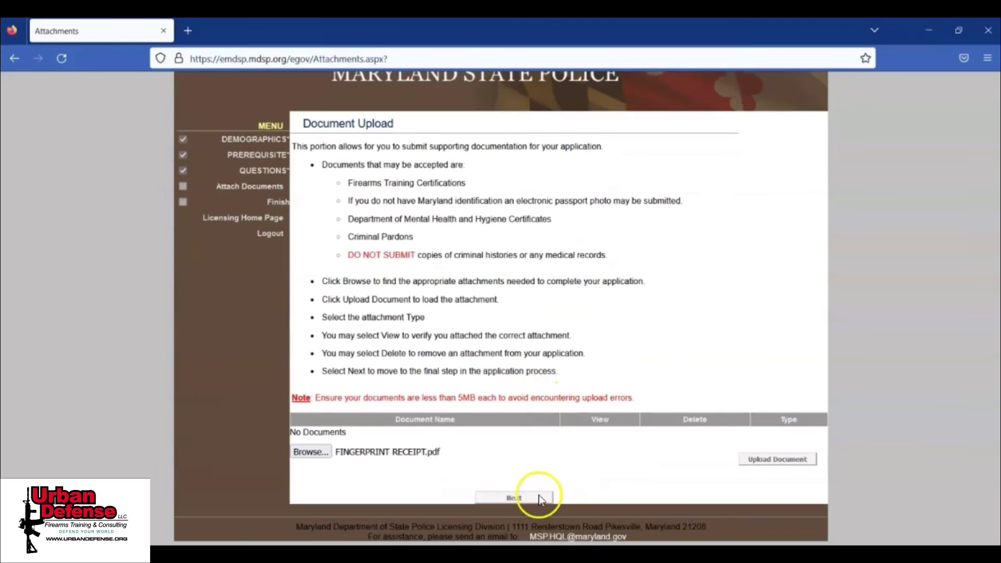
click(542, 497)
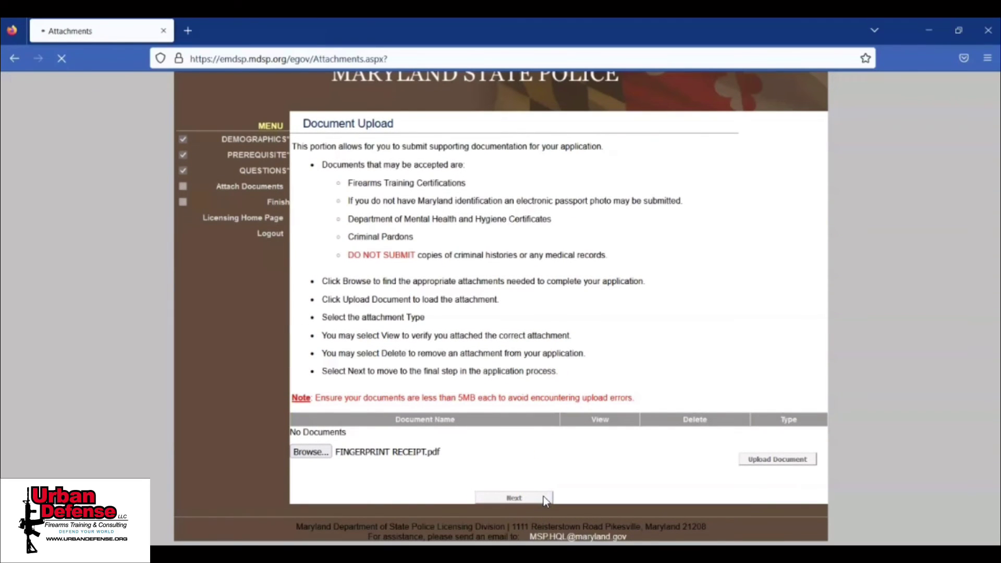
Step: Review the Application Summary and pay fees to reach Checkout showing the $50.00 total
scroll(551, 286, down, 10)
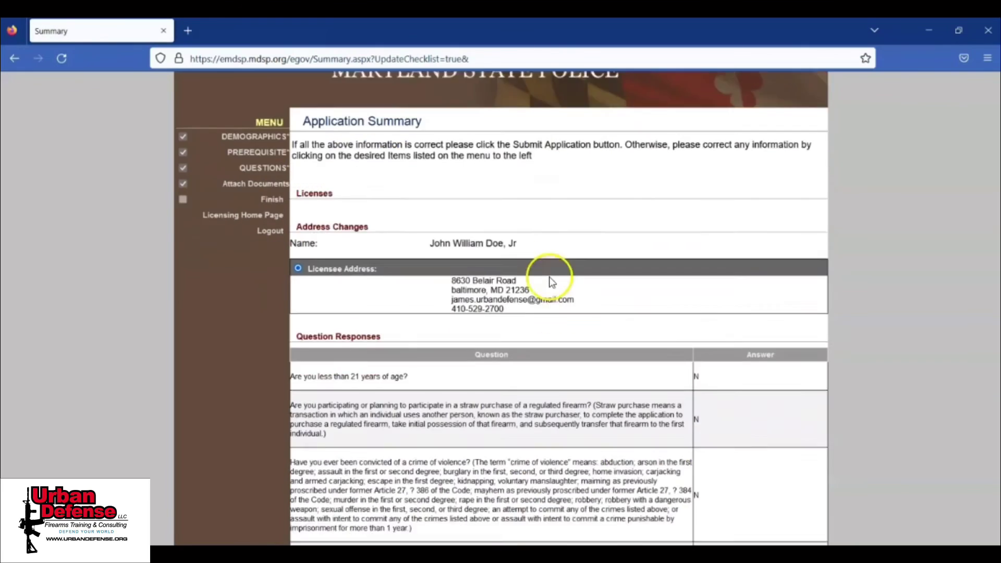
scroll(554, 283, down, 20)
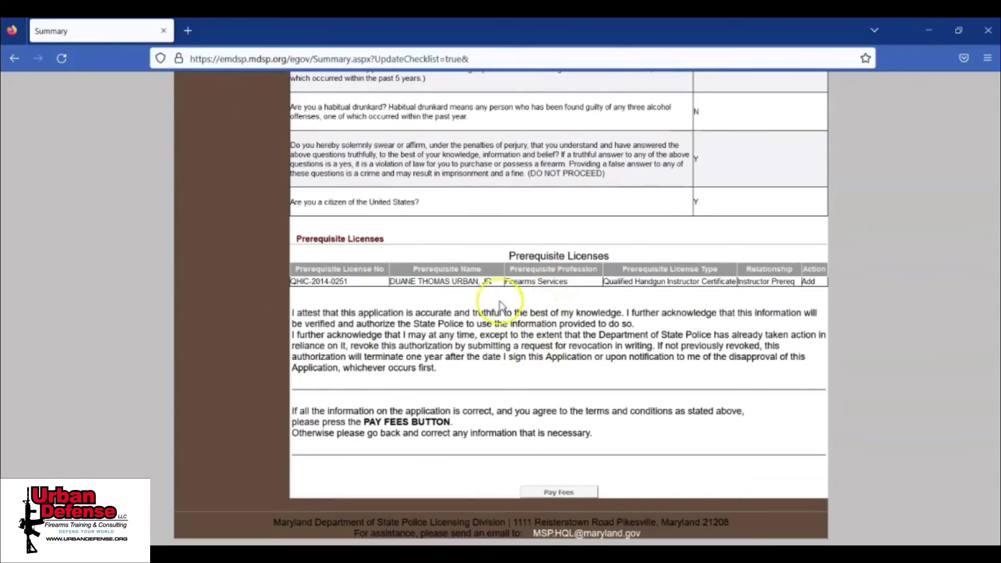
click(553, 492)
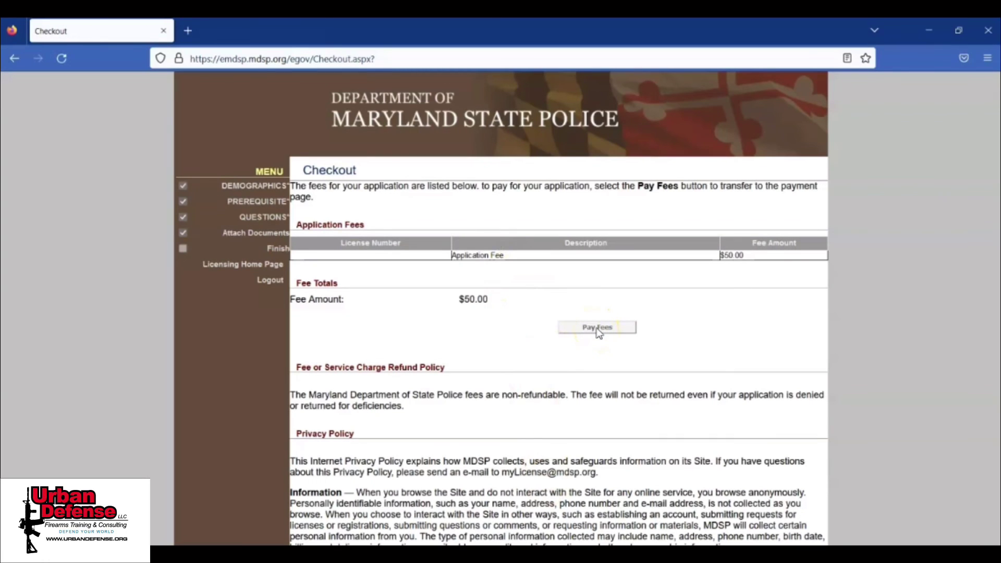
scroll(520, 341, down, 4)
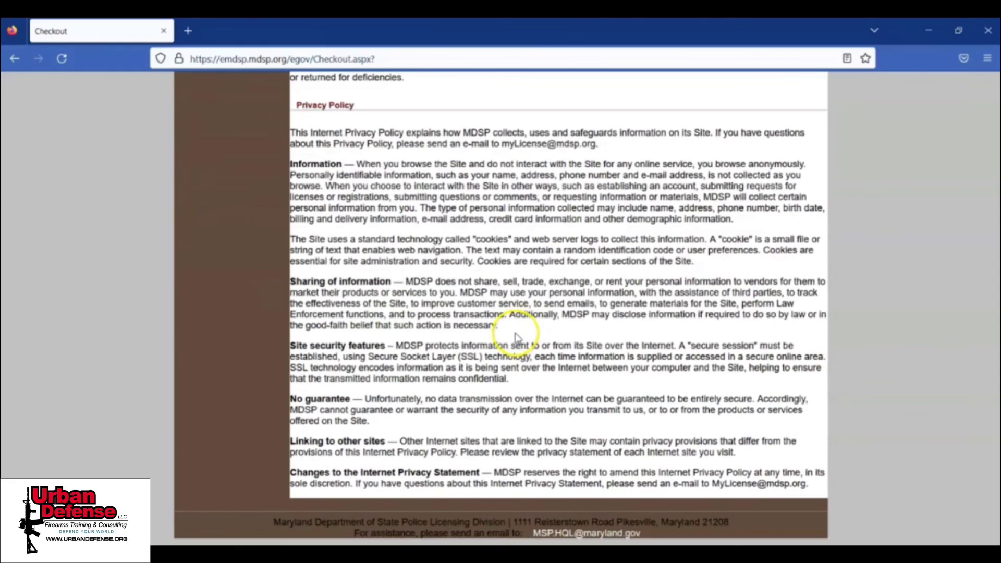